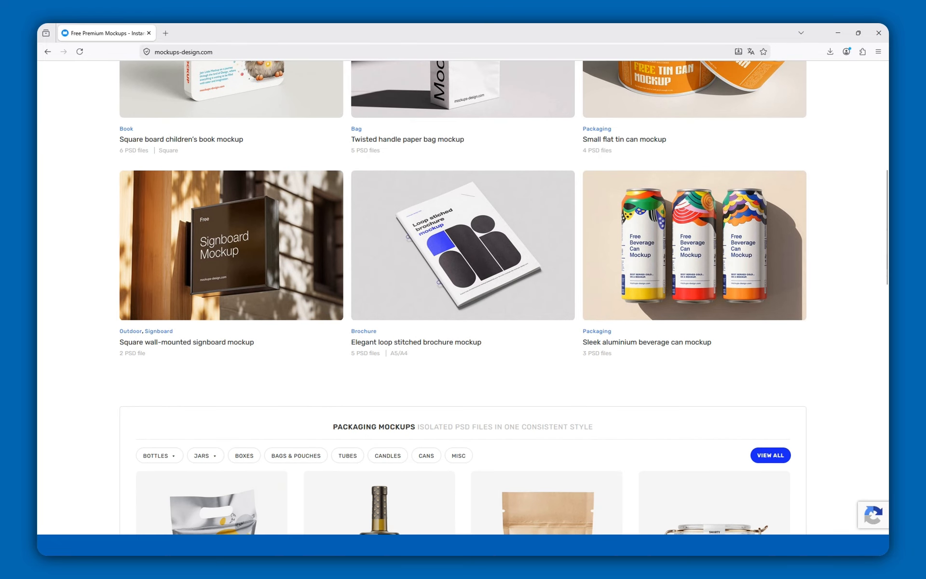
Step: Open the full packaging mockups catalogue from the packaging section
click(769, 320)
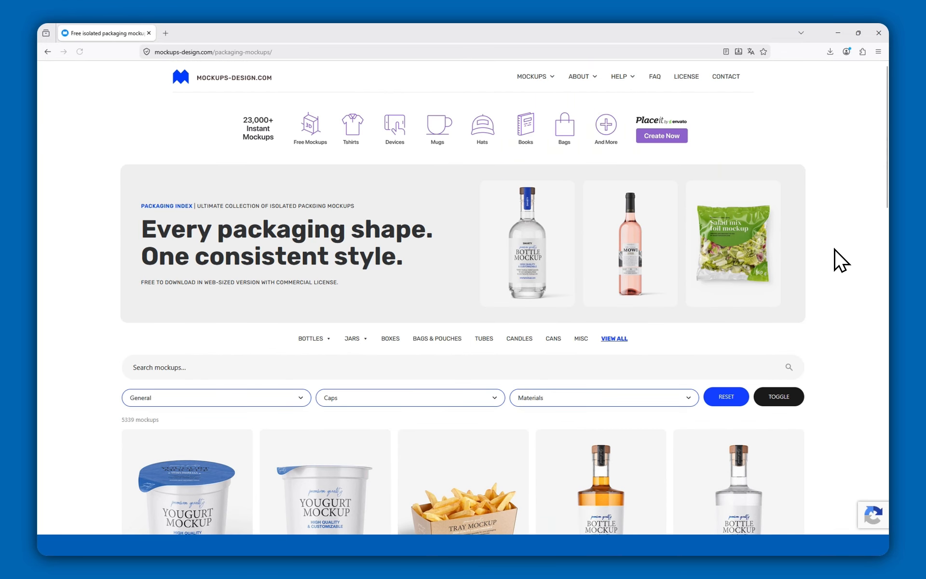
scroll(840, 241, down, 3)
scroll(839, 241, down, 1)
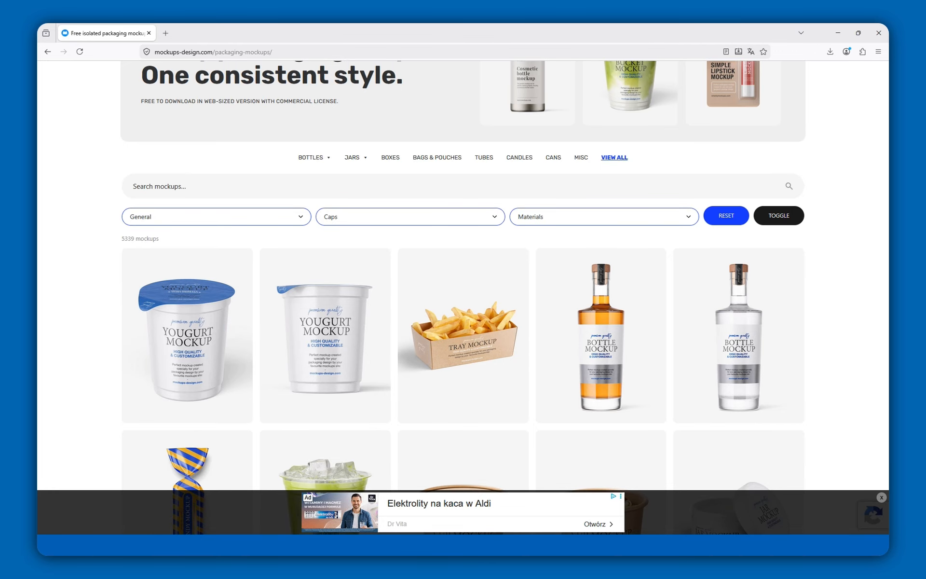
Step: Filter the mockups to Bottle type, Pump / Airless / Dispenser caps and Glossy material
click(165, 217)
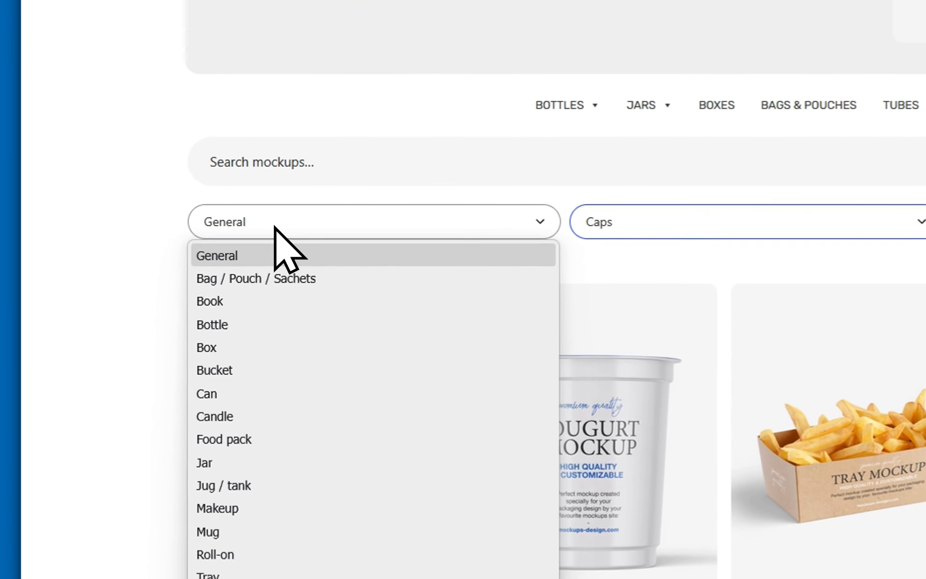
click(212, 324)
click(695, 359)
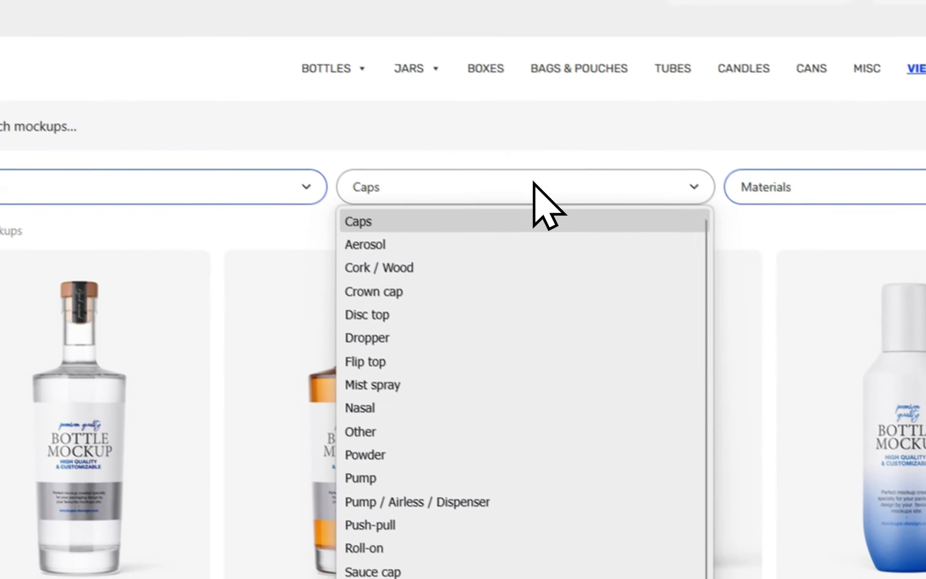
click(483, 502)
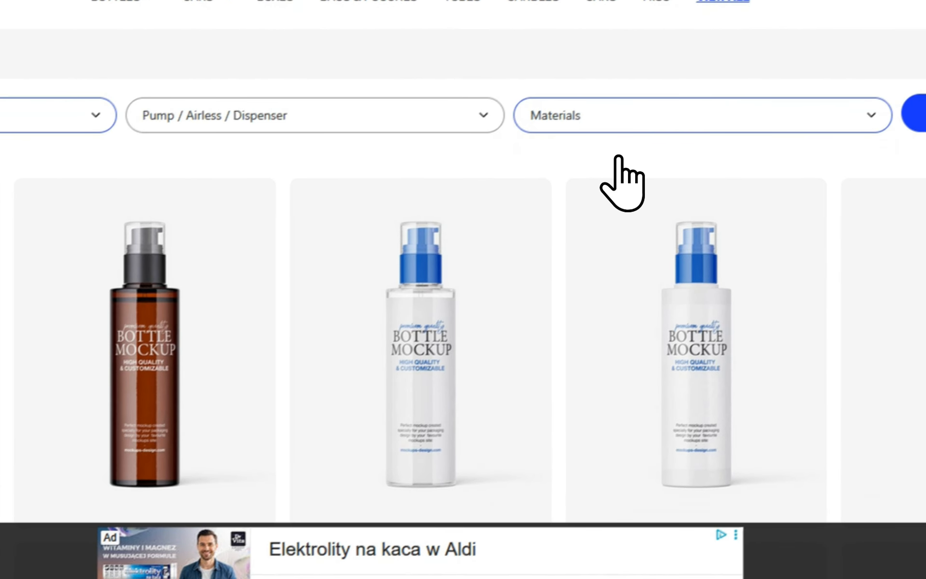
click(644, 120)
click(599, 315)
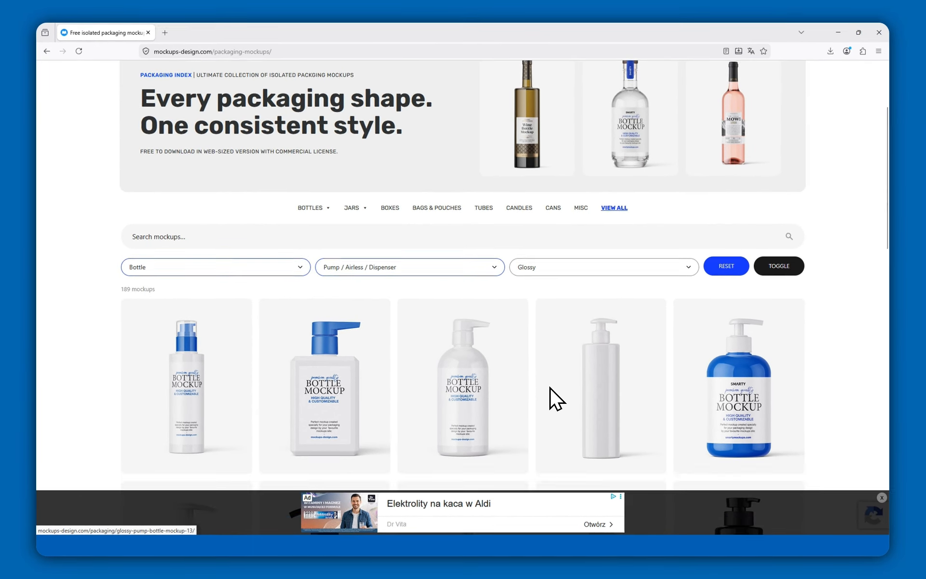
Step: Open the white glossy pump bottle mockup and download its free web-size version
scroll(549, 387, down, 20)
click(476, 386)
scroll(476, 386, down, 10)
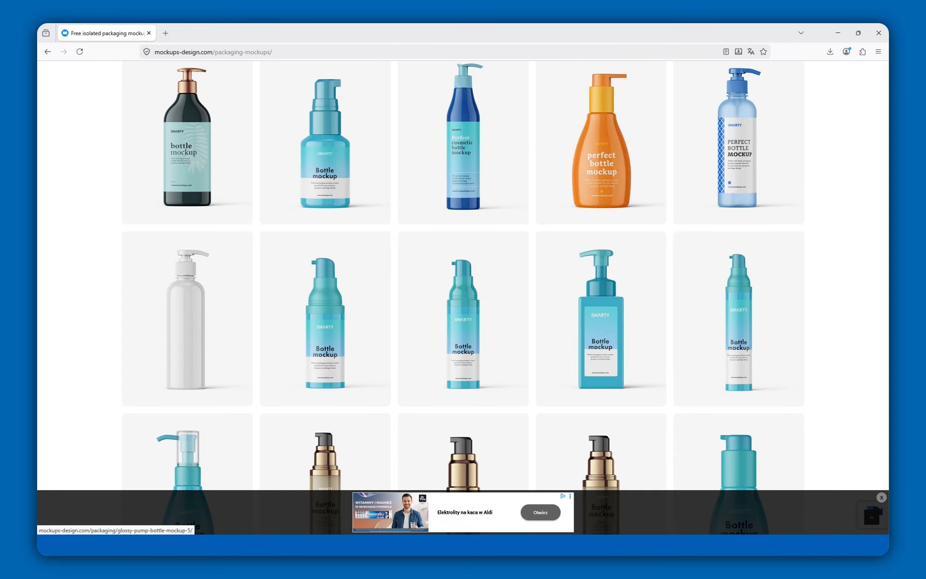
click(187, 319)
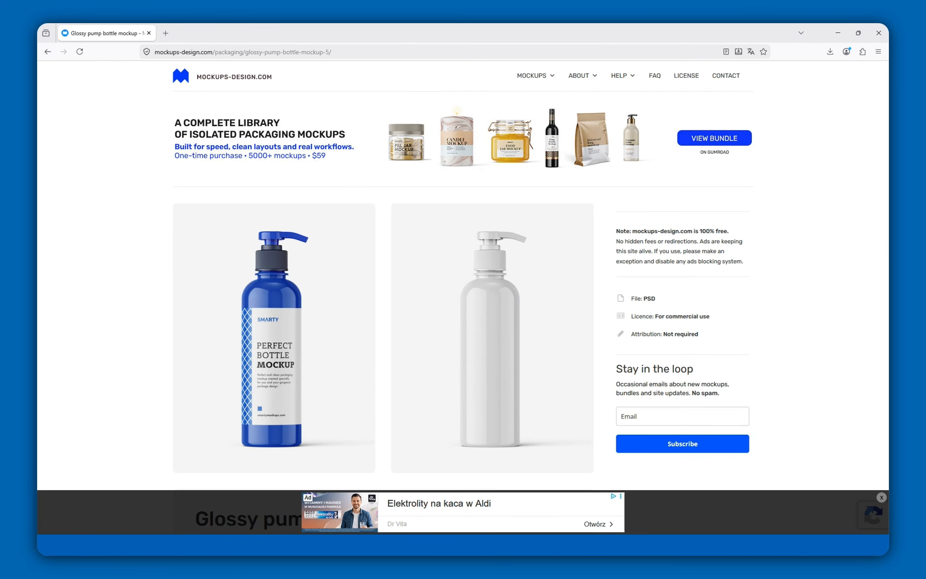
scroll(845, 234, down, 8)
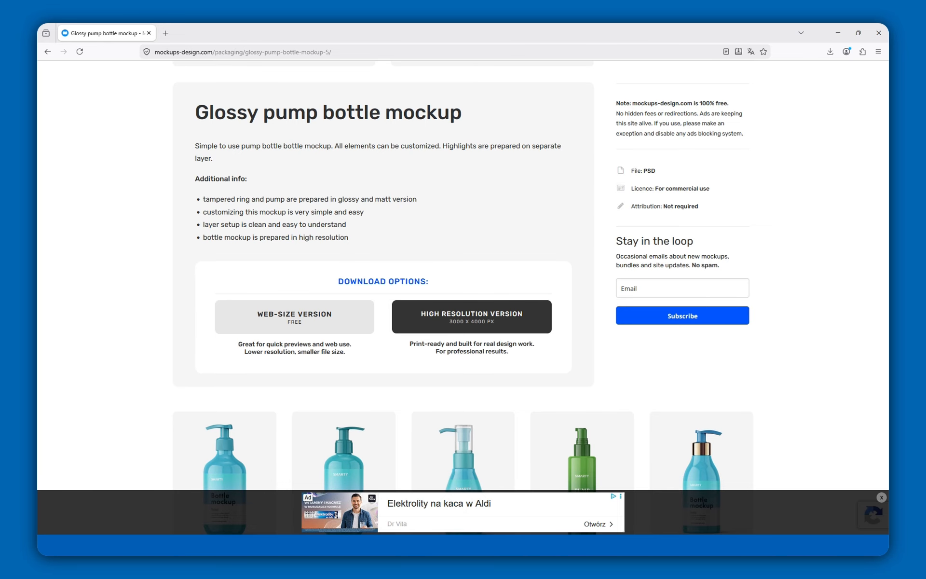
click(331, 320)
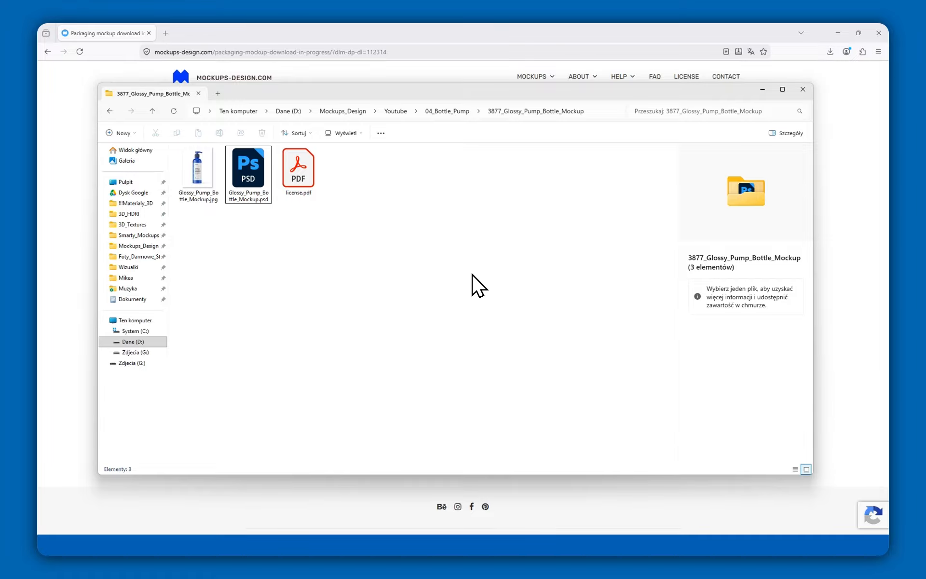
Step: Look over the downloaded files and open Glossy_Pump_Bottle_Mockup.psd in Photoshop
click(214, 195)
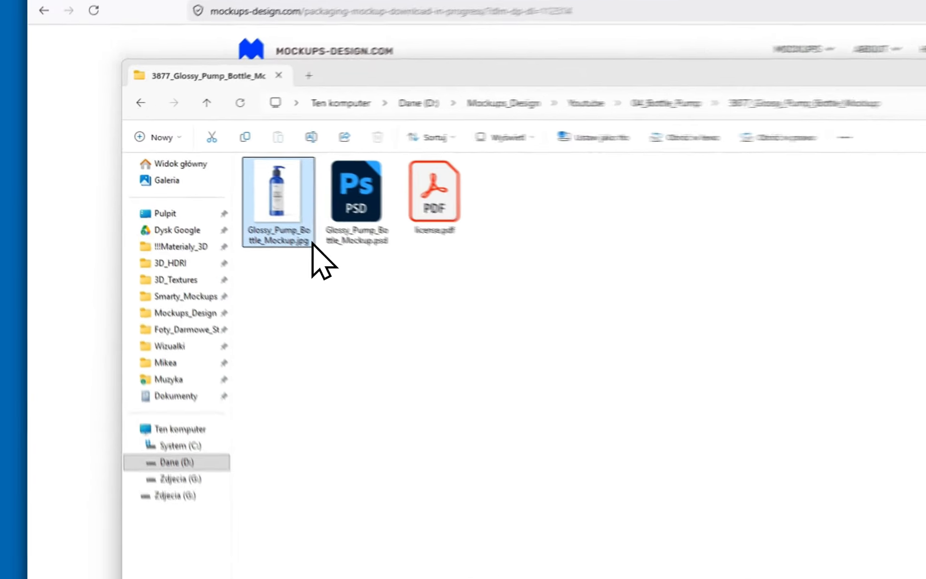
click(300, 195)
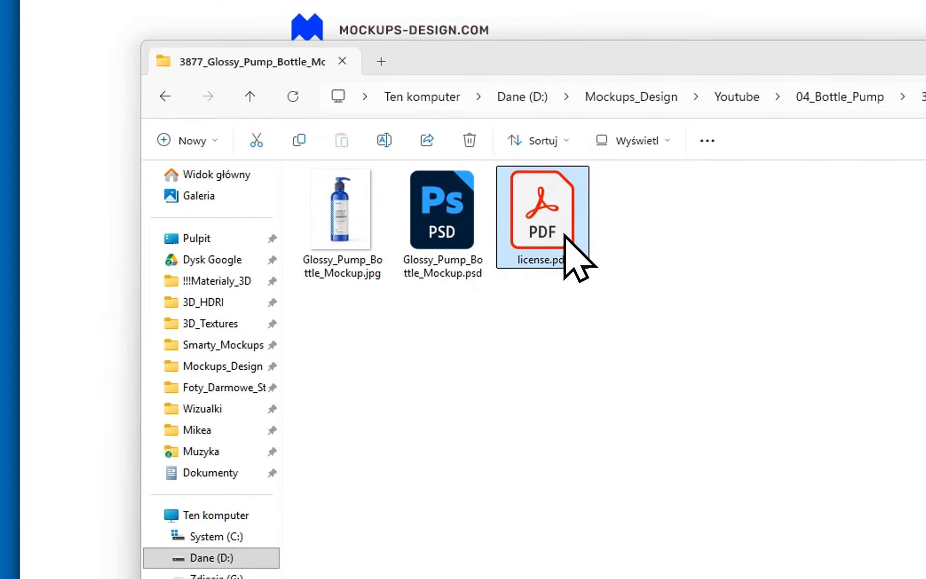
click(465, 234)
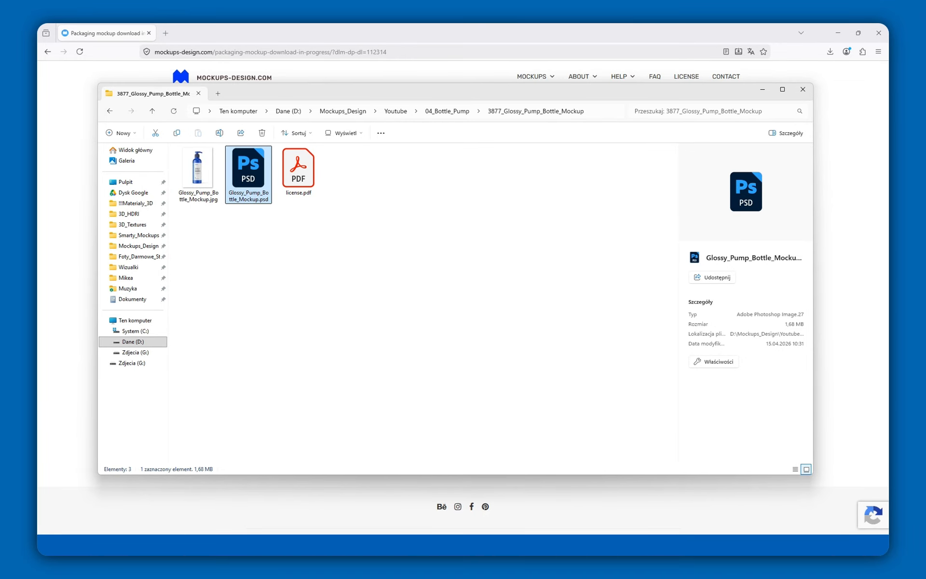
double_click(255, 181)
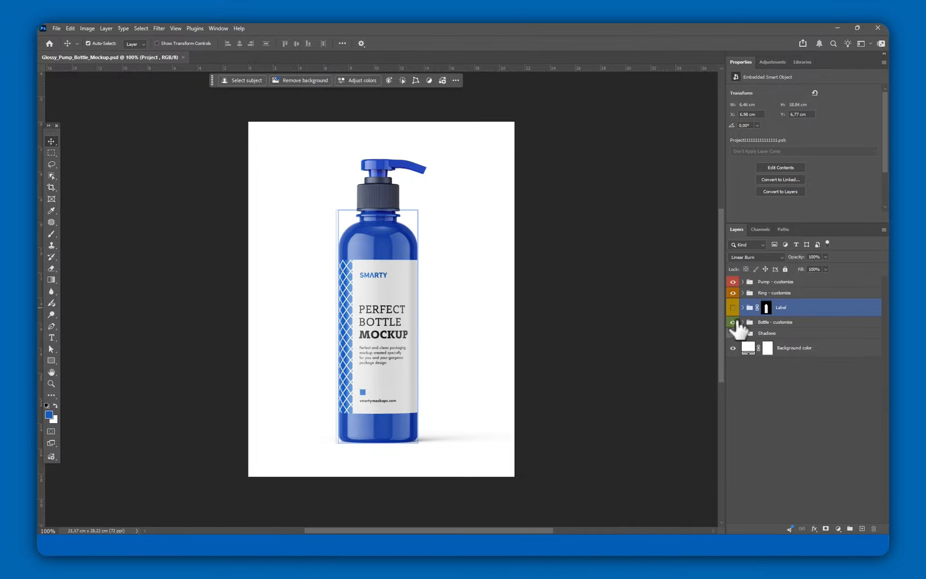
Step: Hide the Label layer group on the bottle mockup
click(733, 308)
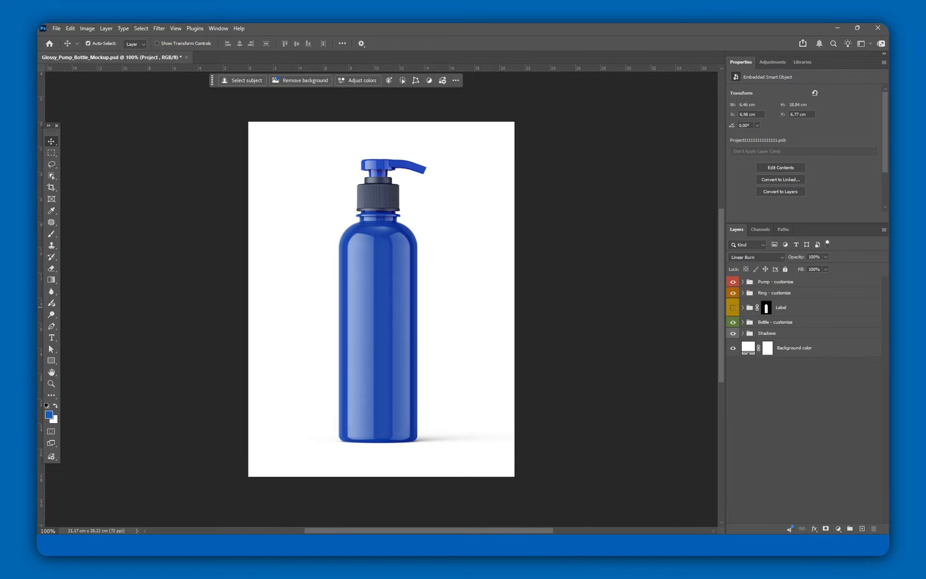
click(824, 319)
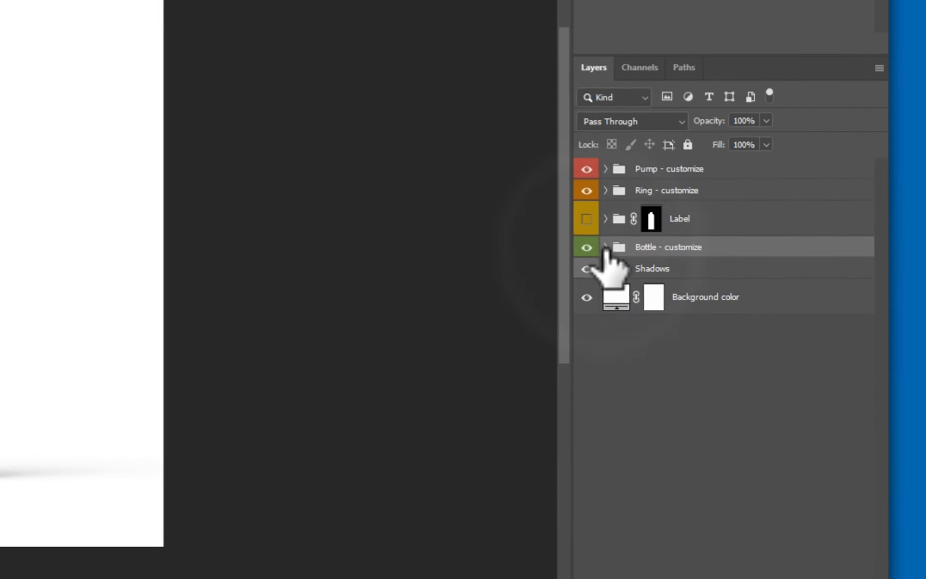
Step: Expand the Bottle - customize and Color groups and open the Project smart object's contents
click(605, 247)
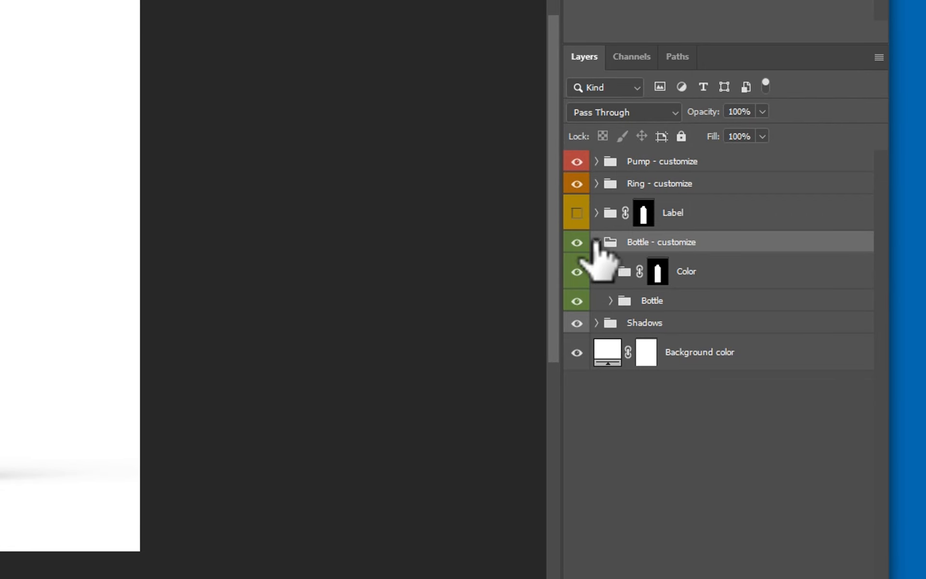
click(617, 266)
click(610, 271)
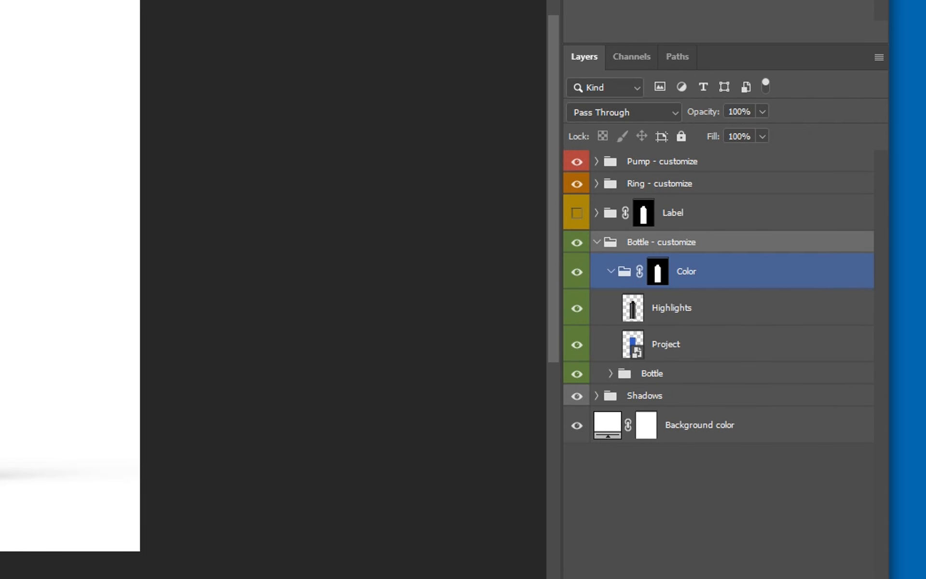
click(683, 302)
click(733, 342)
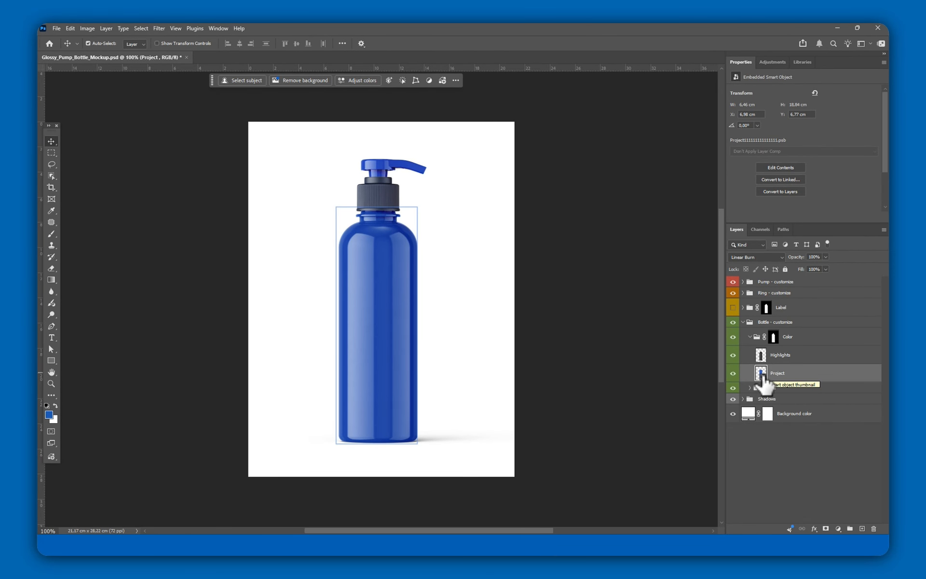
double_click(762, 374)
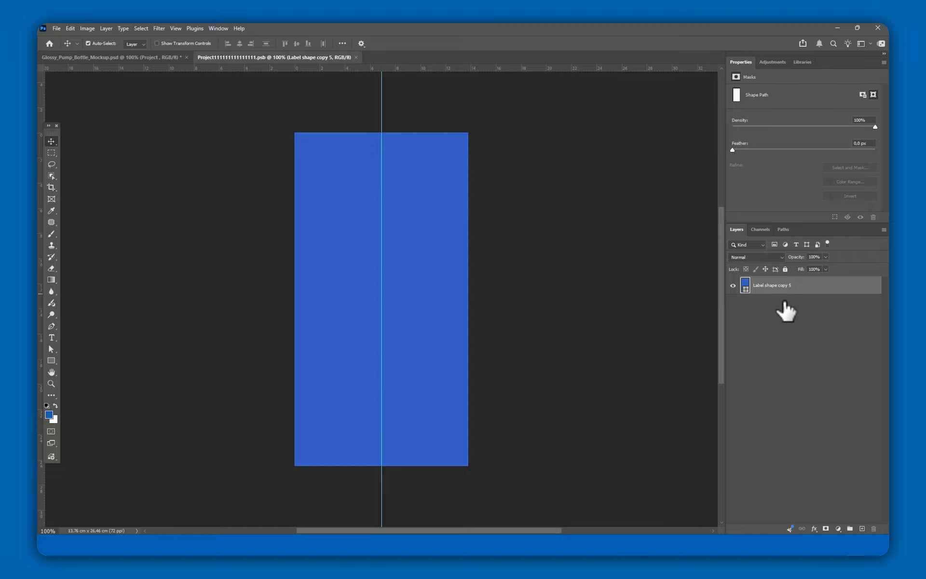
Step: Change the fill colour of the Label shape copy 5 layer to white (ffffff)
double_click(745, 285)
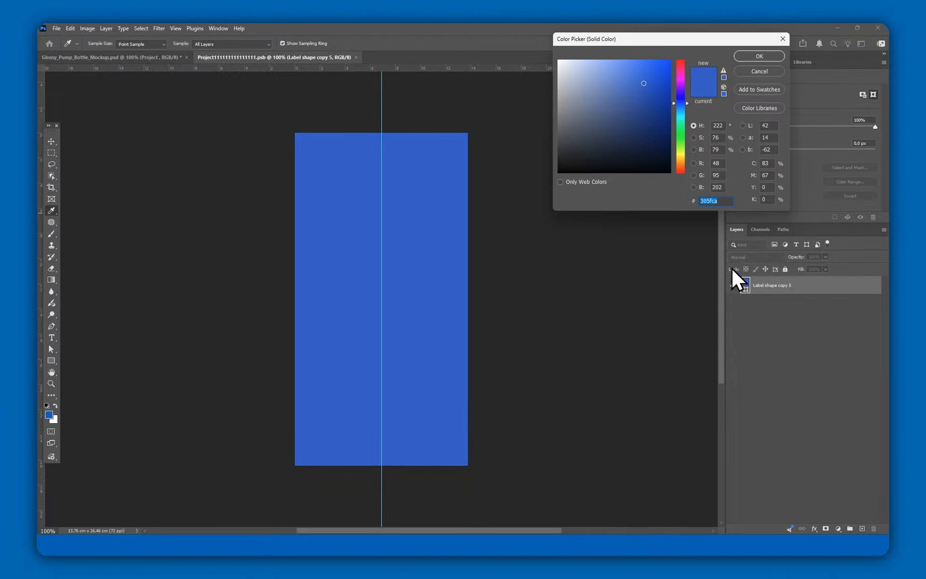
drag(631, 165, 513, 43)
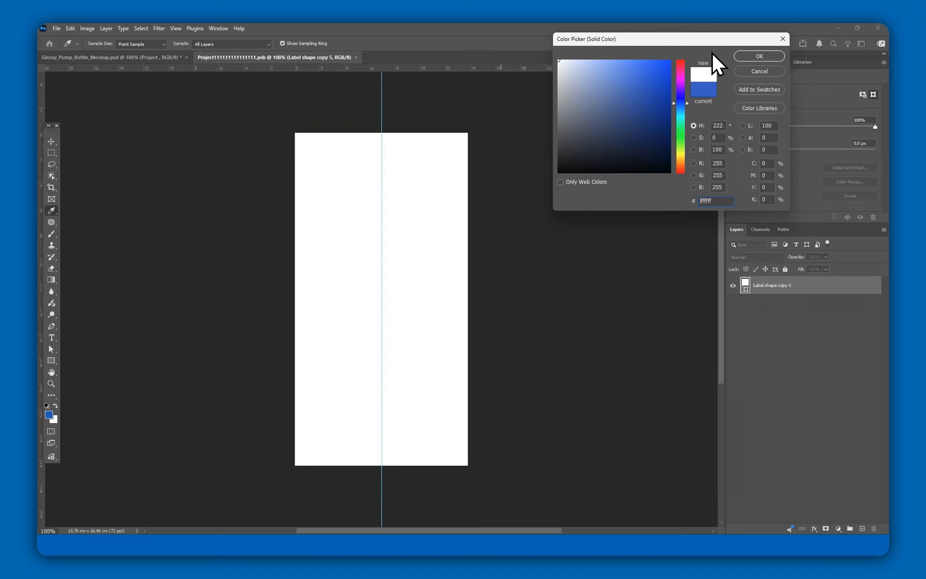
click(757, 53)
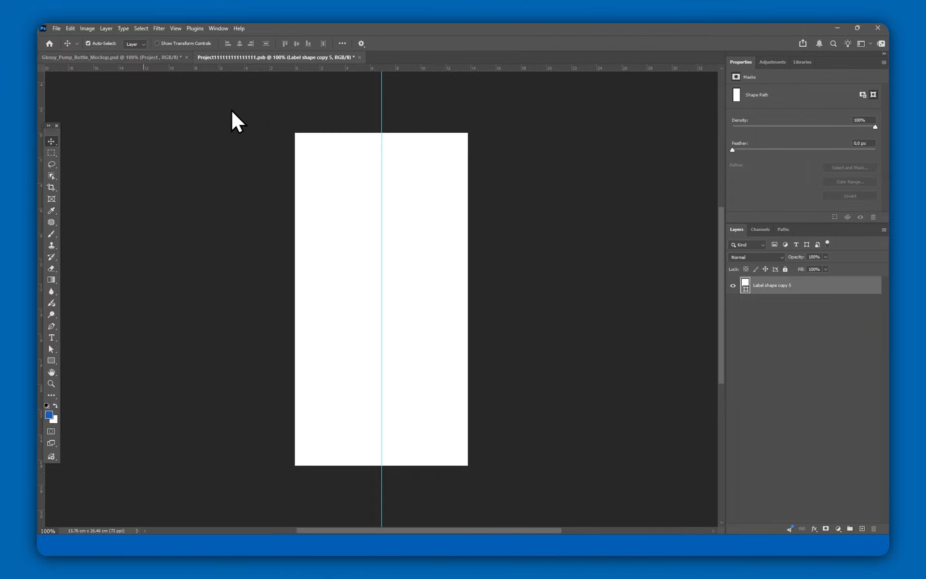
Step: Save the smart object document and close it to return to the mockup
click(57, 28)
click(82, 127)
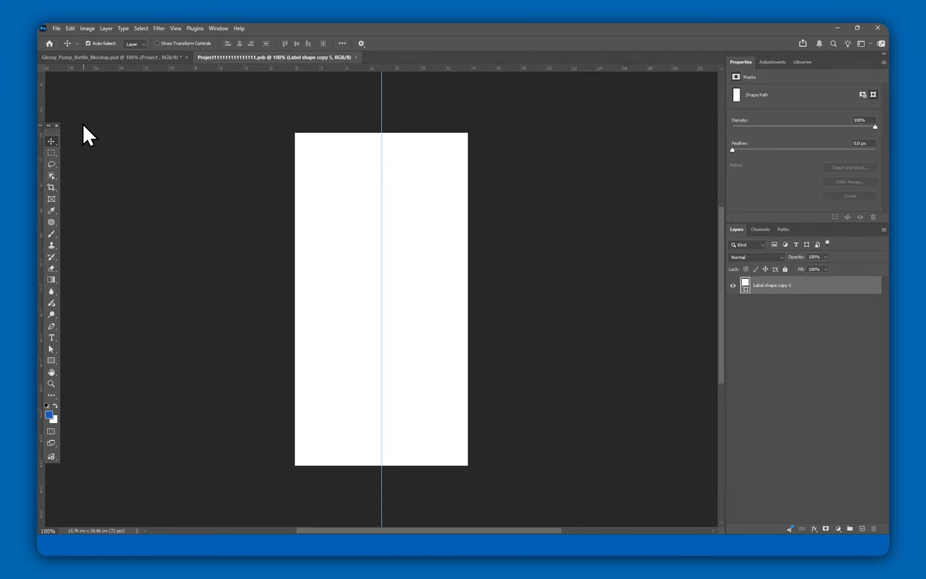
click(356, 57)
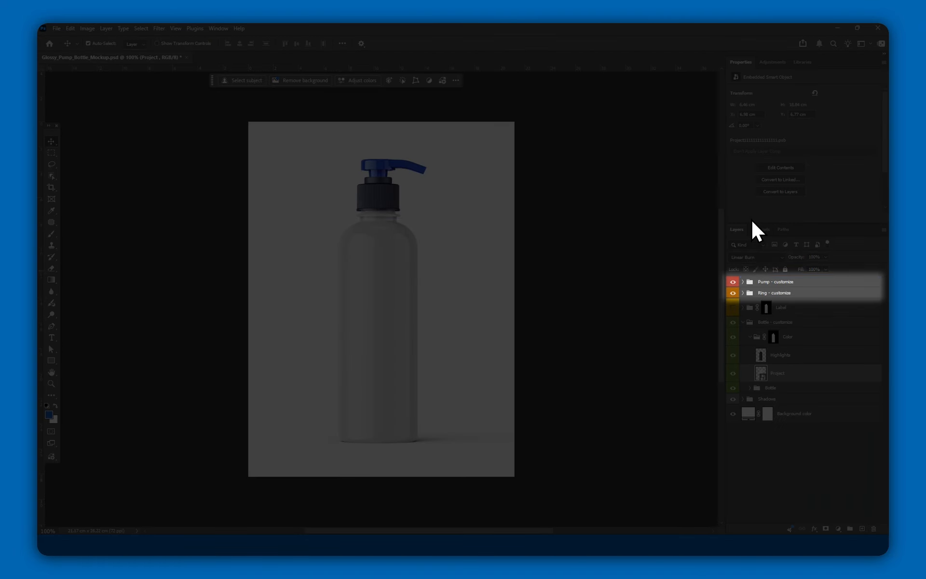
Step: Expand the Pump - customize and Ring - customize groups and select the pump's Glossy group
click(743, 282)
click(752, 315)
click(744, 315)
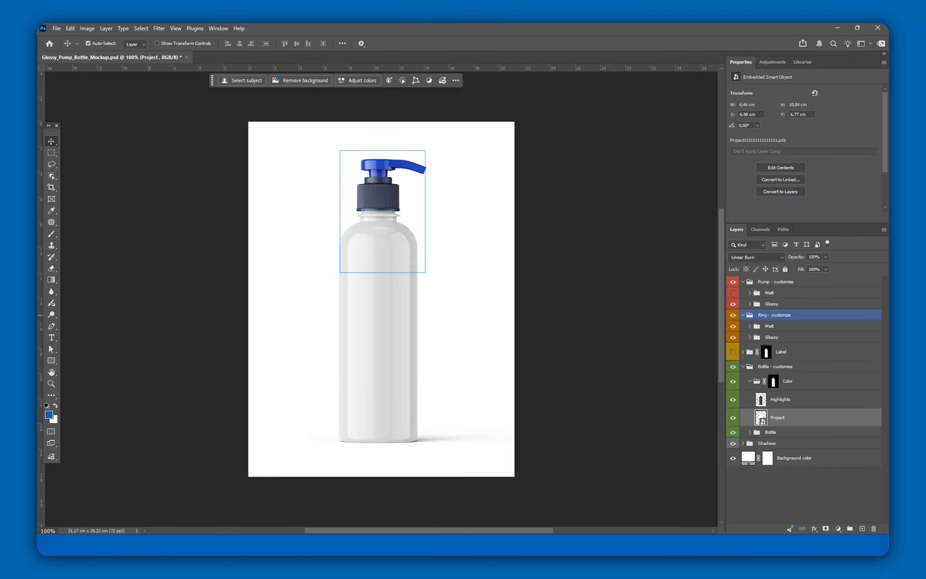
click(770, 293)
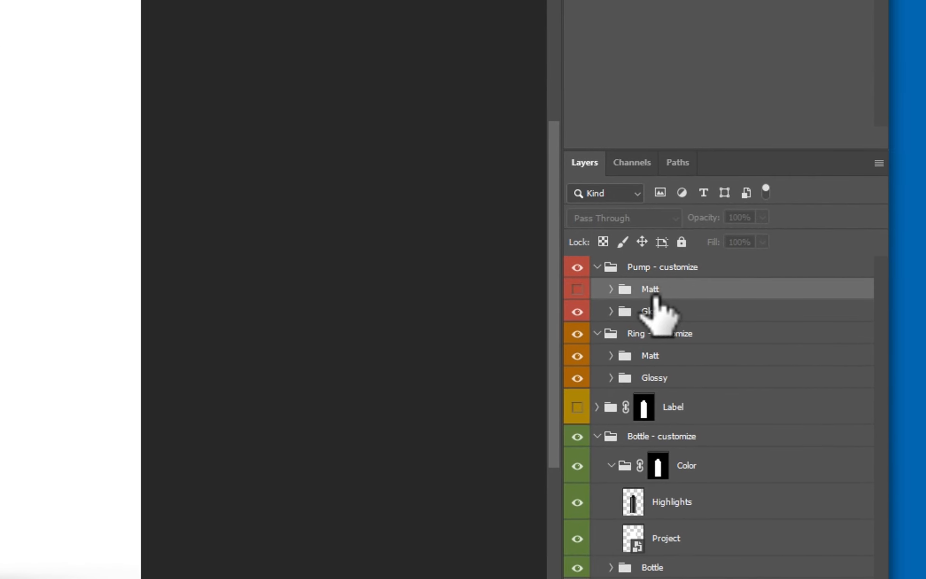
click(681, 311)
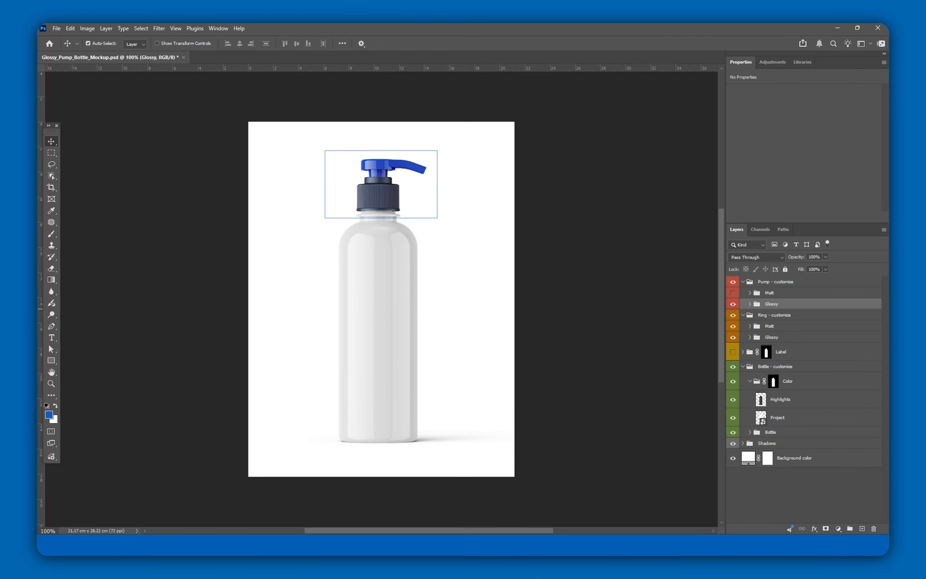
Step: Set the glossy pump's Color fill layer to white (ffffff)
click(750, 303)
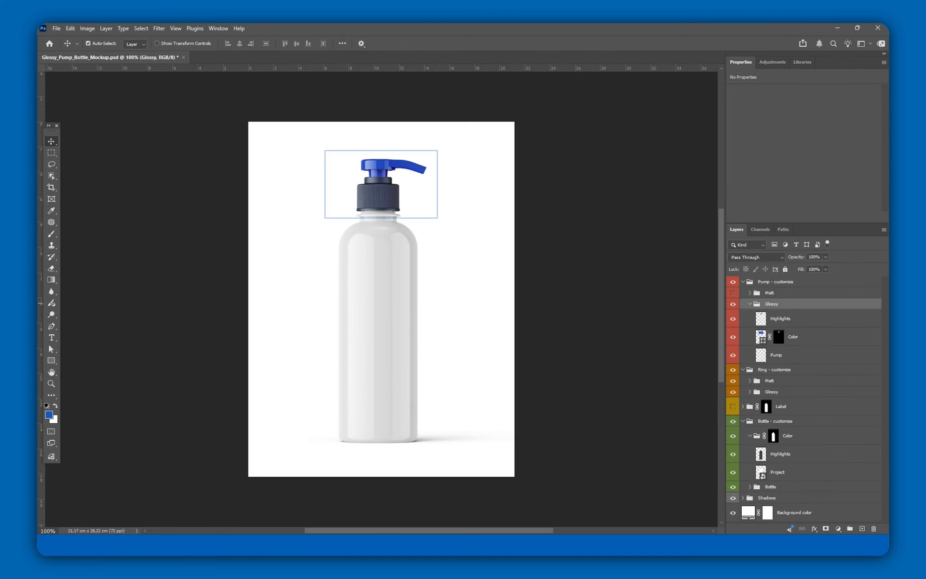
click(761, 337)
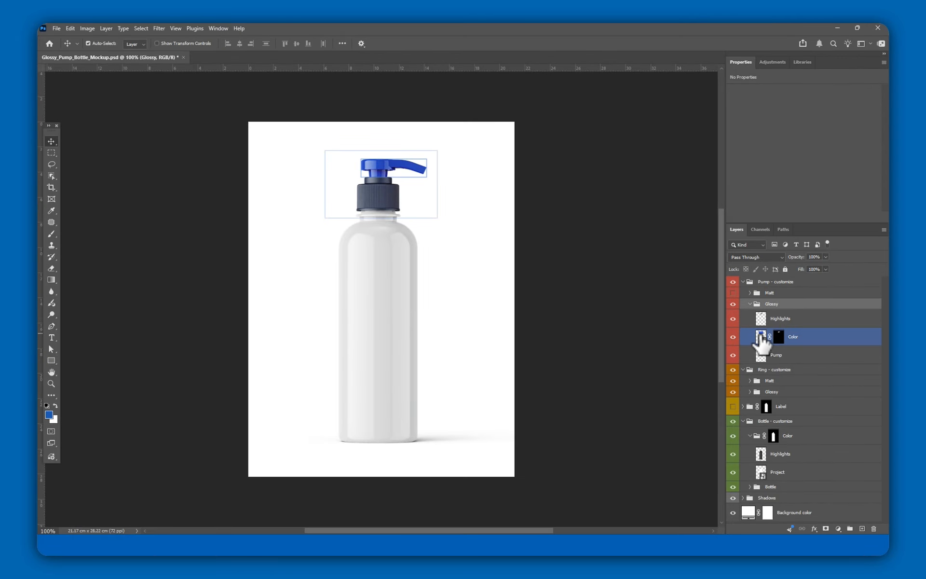
double_click(760, 336)
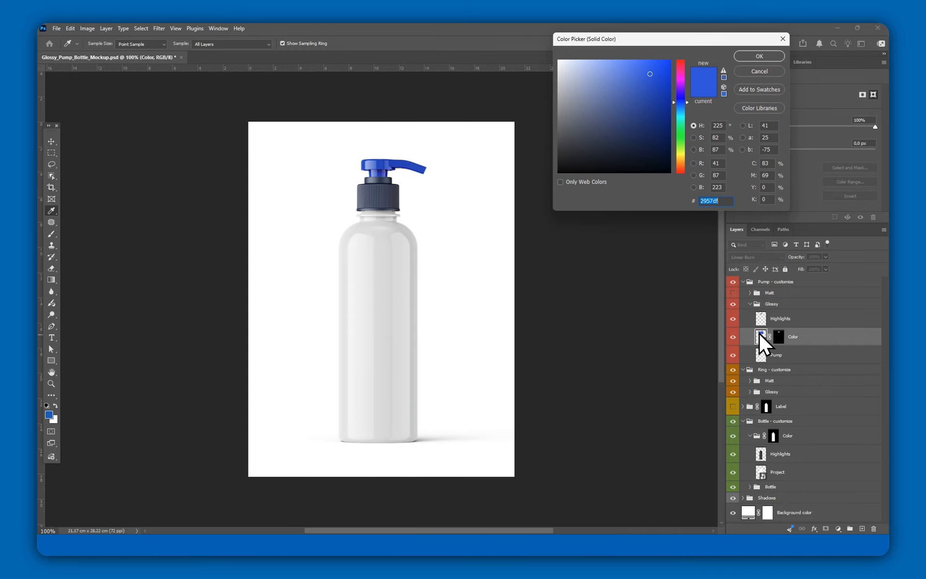
drag(603, 116, 524, 22)
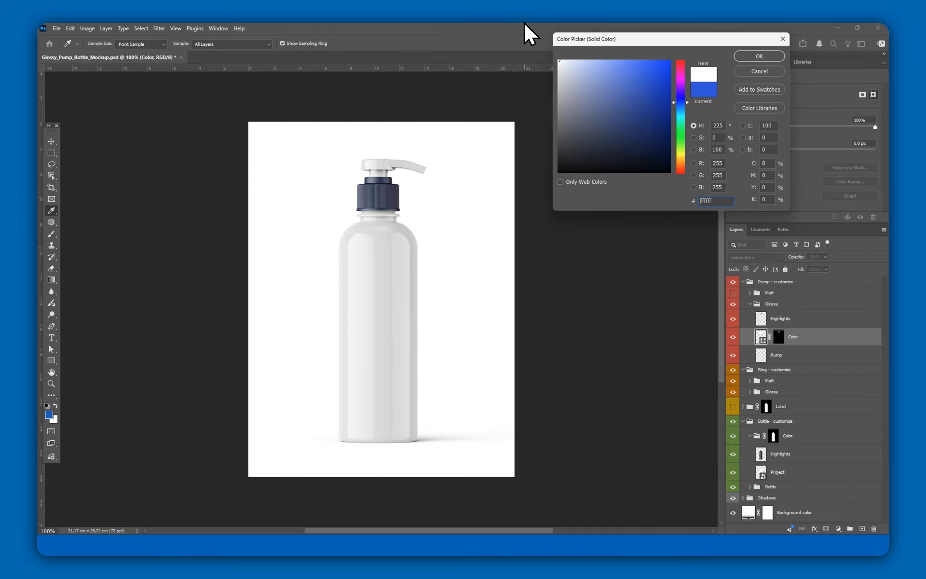
click(758, 56)
Step: Show the ring's Matt version and collapse the Glossy, Ring and Pump groups
click(749, 304)
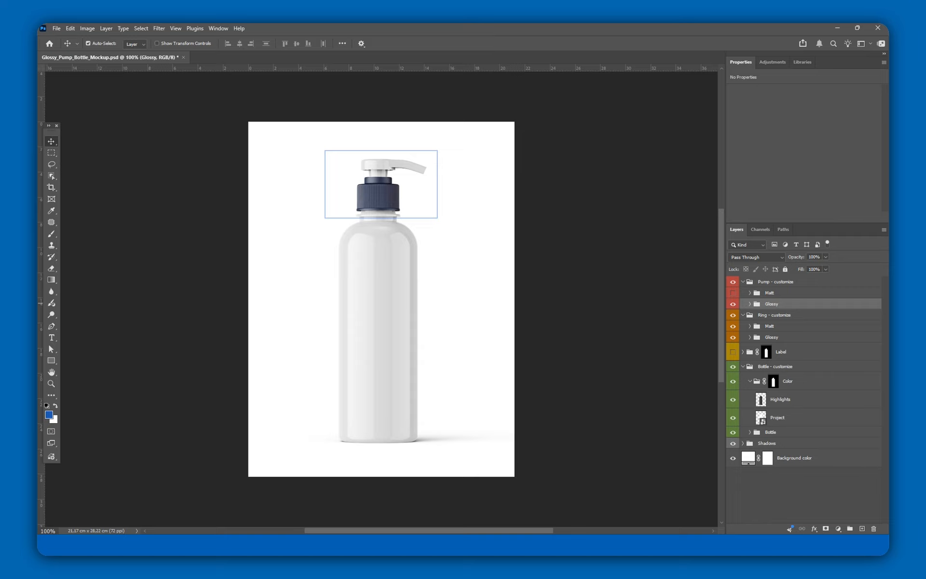
click(747, 325)
click(734, 327)
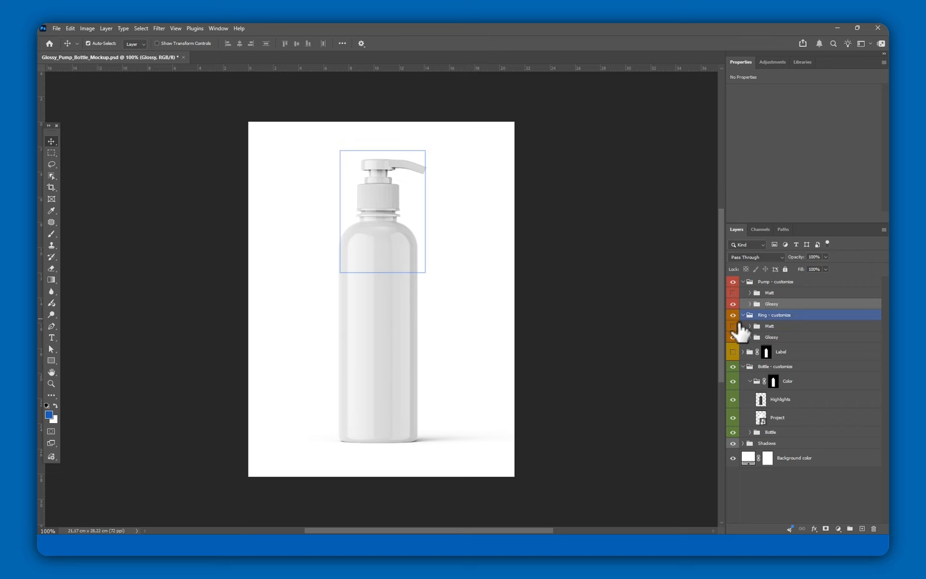
click(743, 315)
click(743, 281)
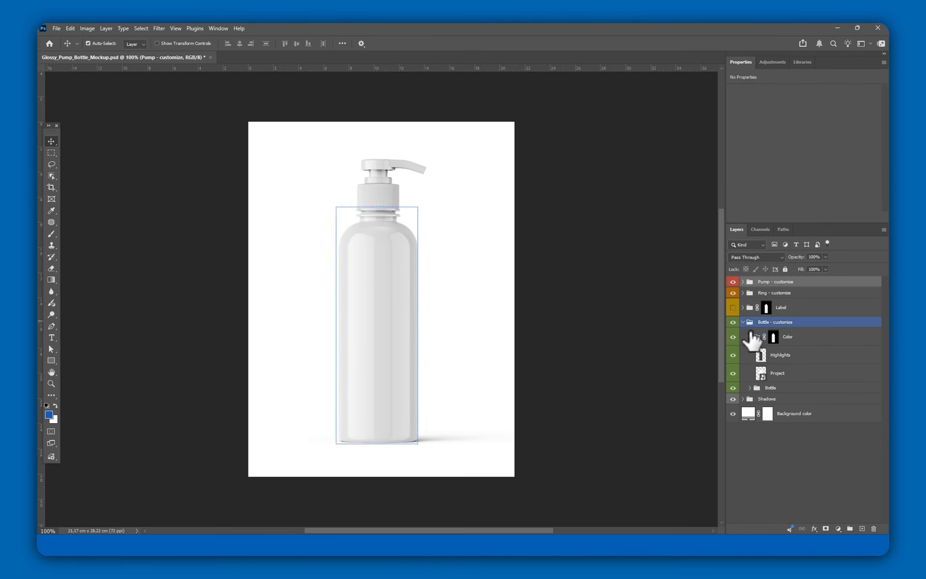
Step: Show and expand the Label group, then open its Project smart object for editing
click(734, 308)
click(743, 308)
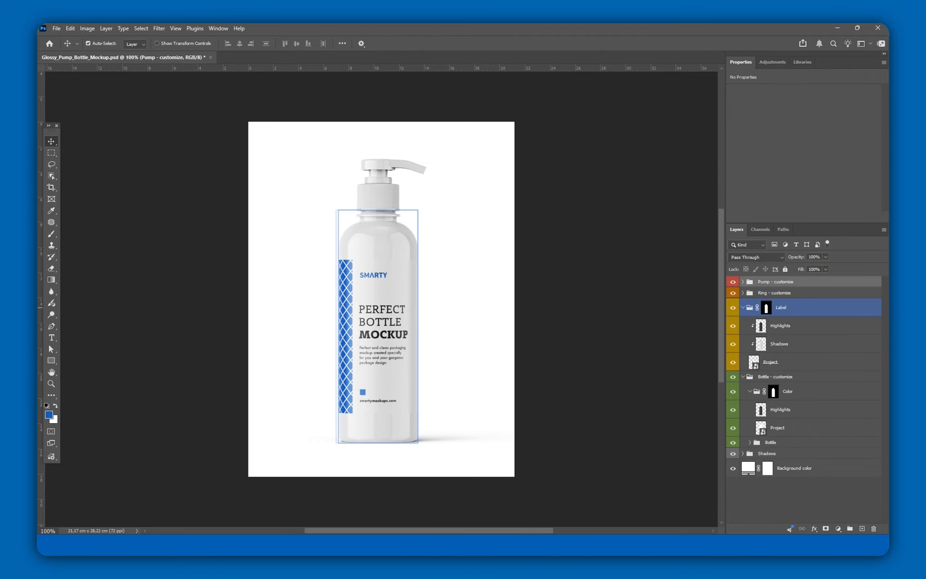
click(758, 326)
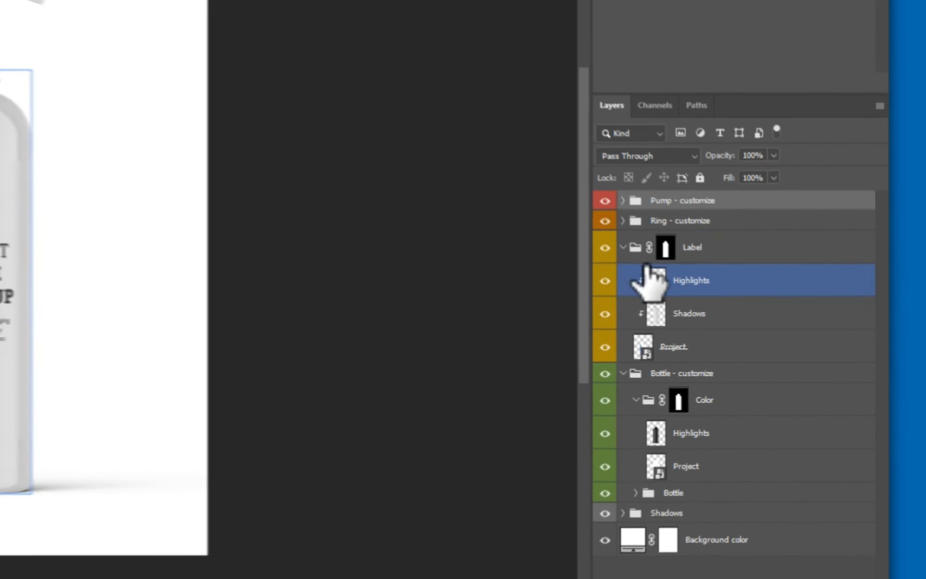
click(786, 362)
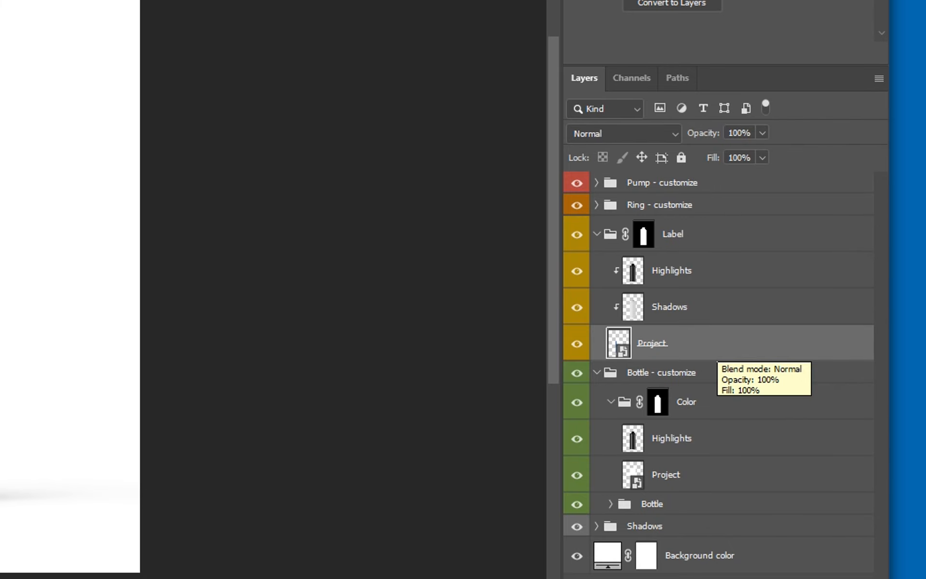
click(723, 309)
click(731, 280)
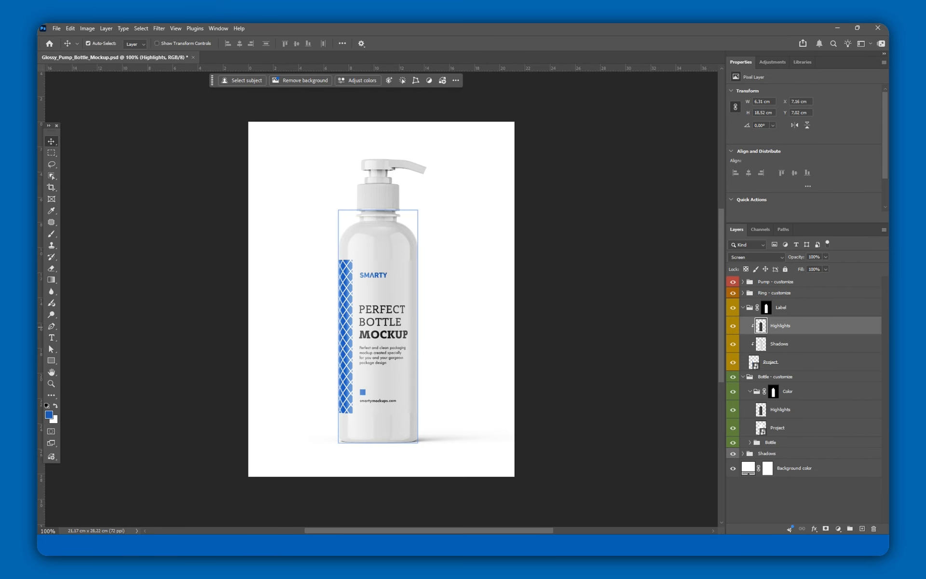
click(838, 363)
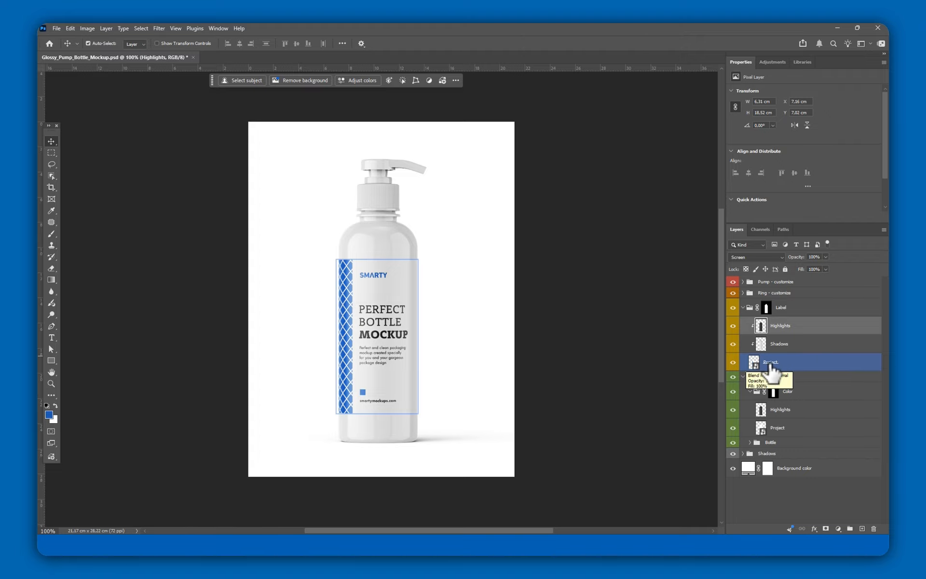
double_click(753, 362)
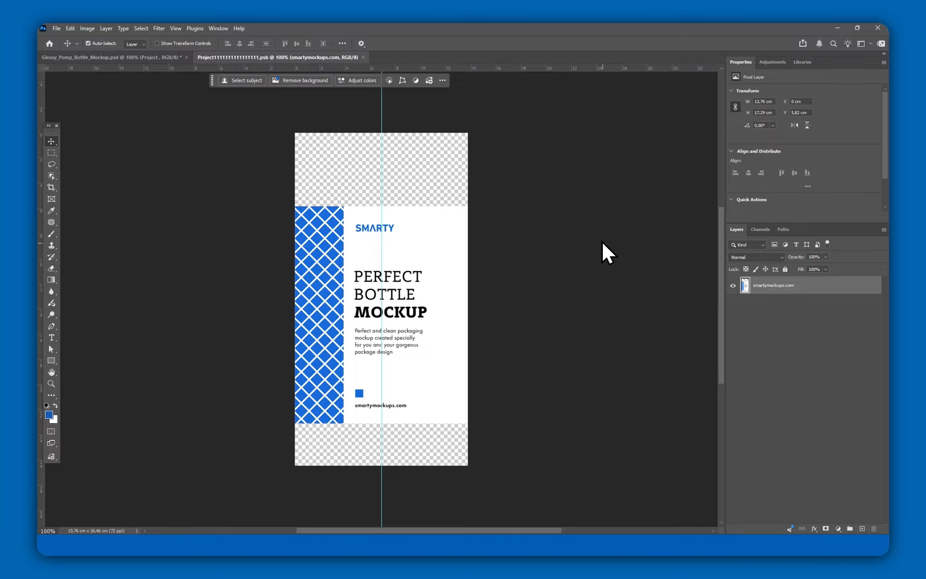
Step: Open Label_Design.jpg from the Design folder and copy its entire canvas
key(alt+Tab)
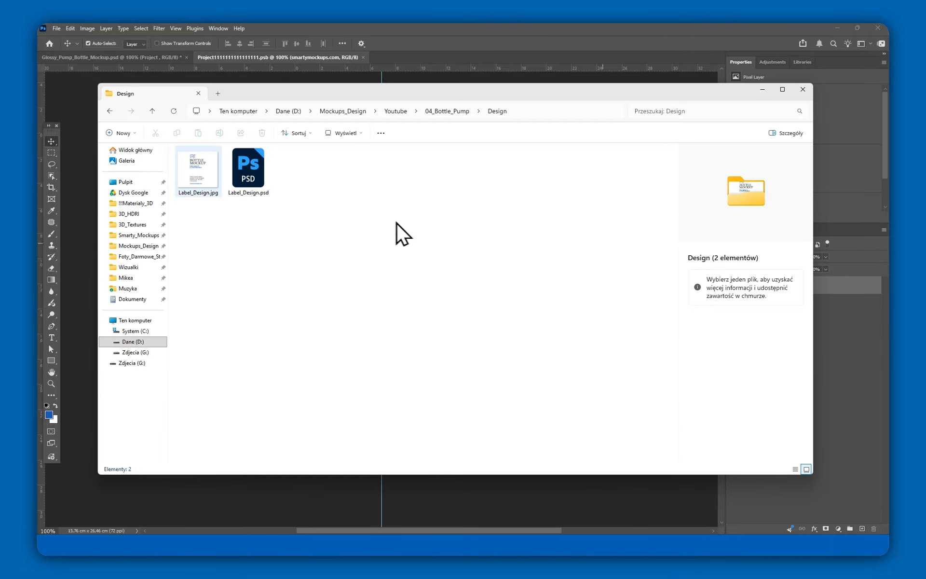
drag(199, 174, 447, 51)
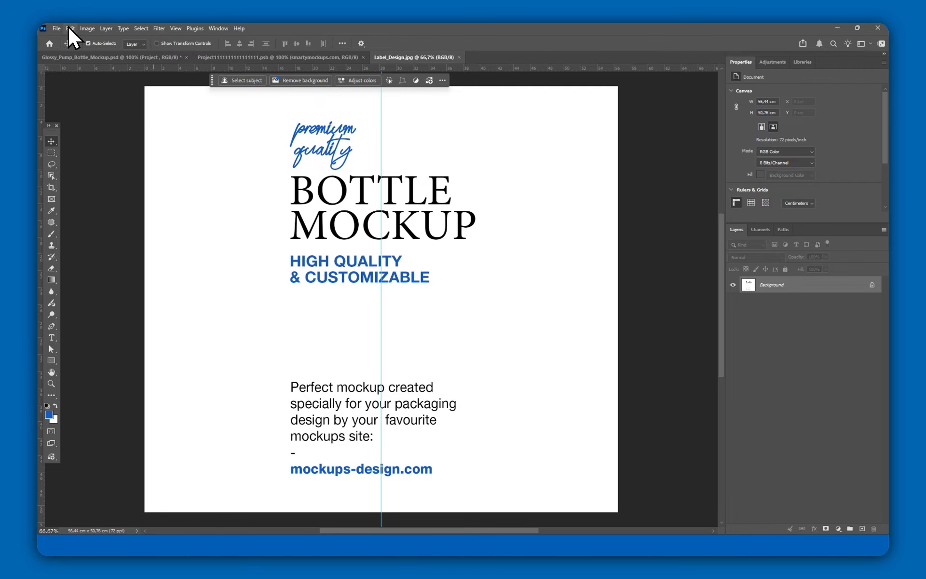
click(139, 28)
click(145, 37)
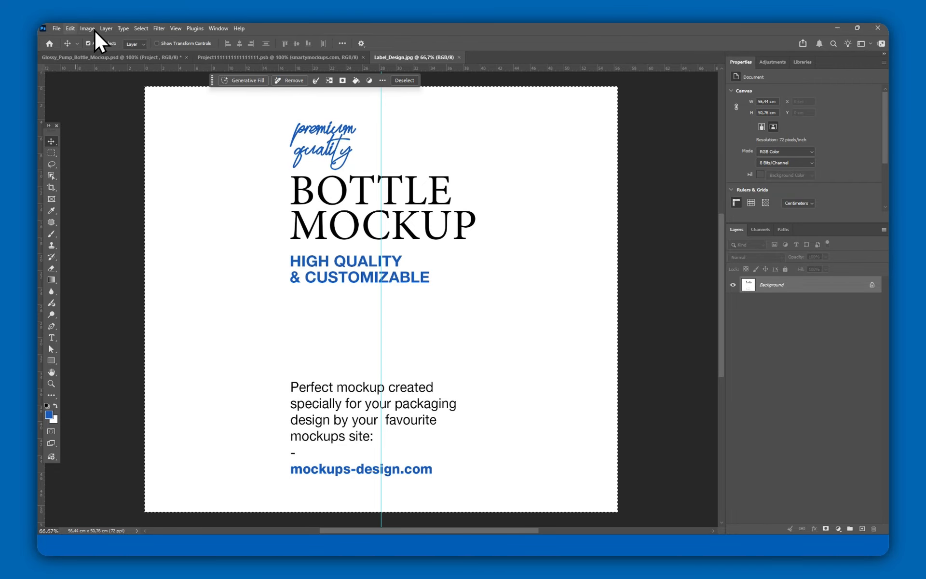
click(69, 28)
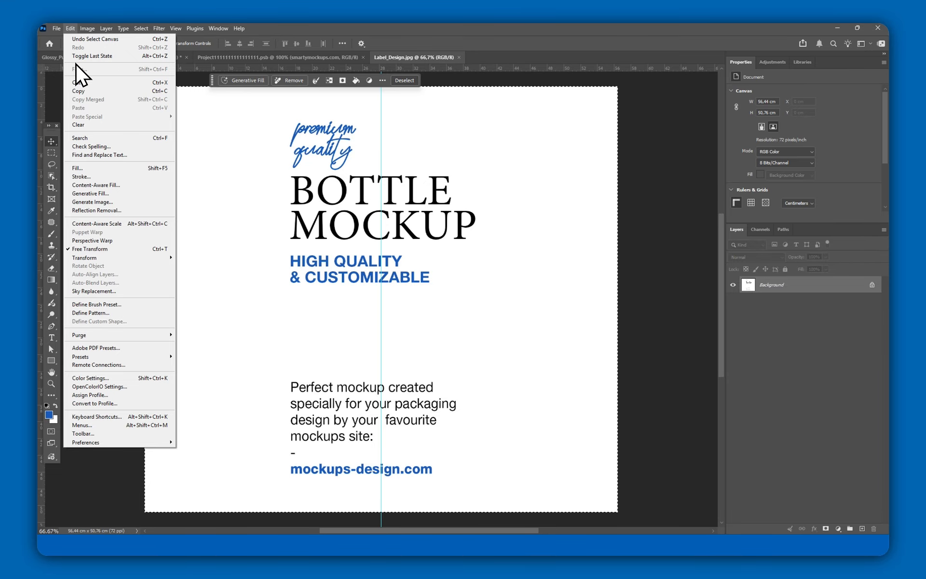
click(88, 89)
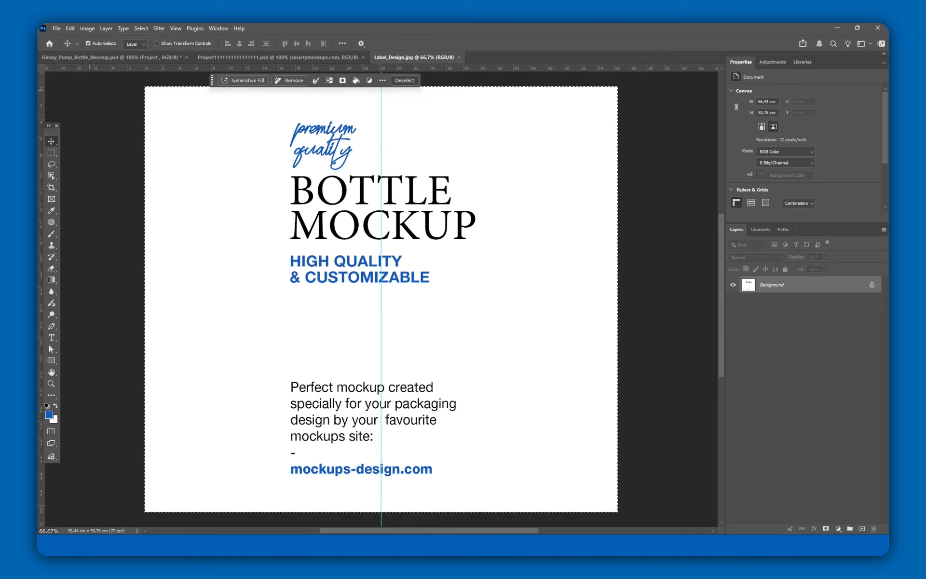
Step: Paste the copied label design into the label smart object document
click(263, 57)
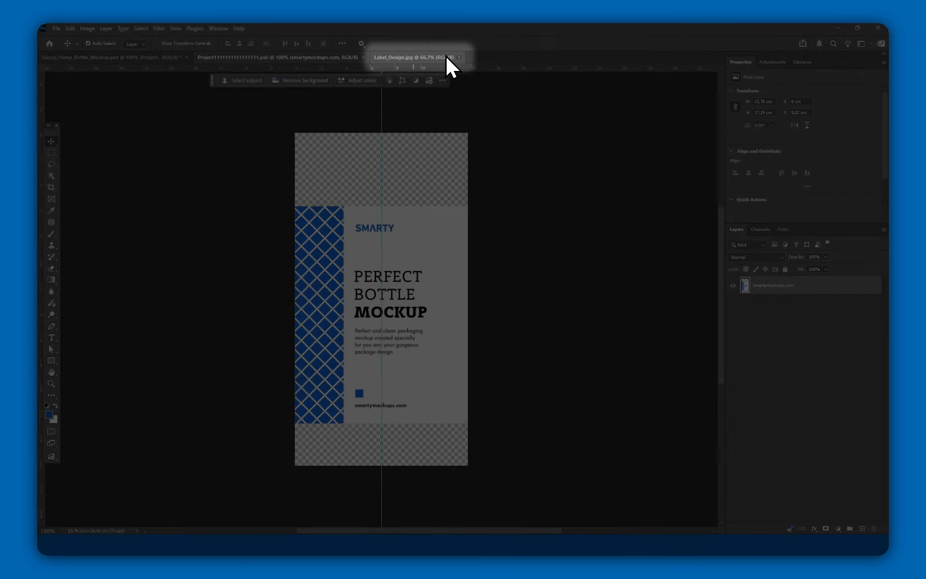
click(459, 56)
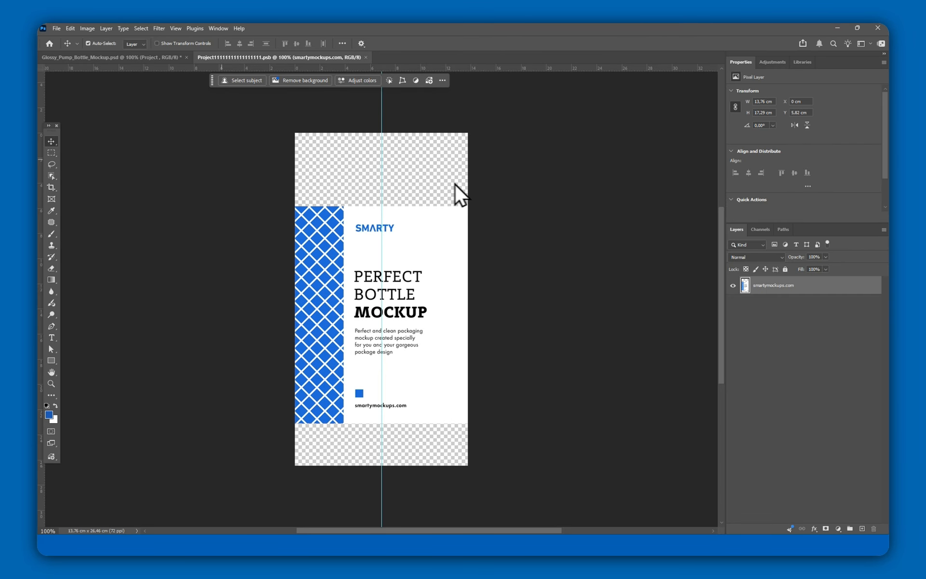
click(70, 28)
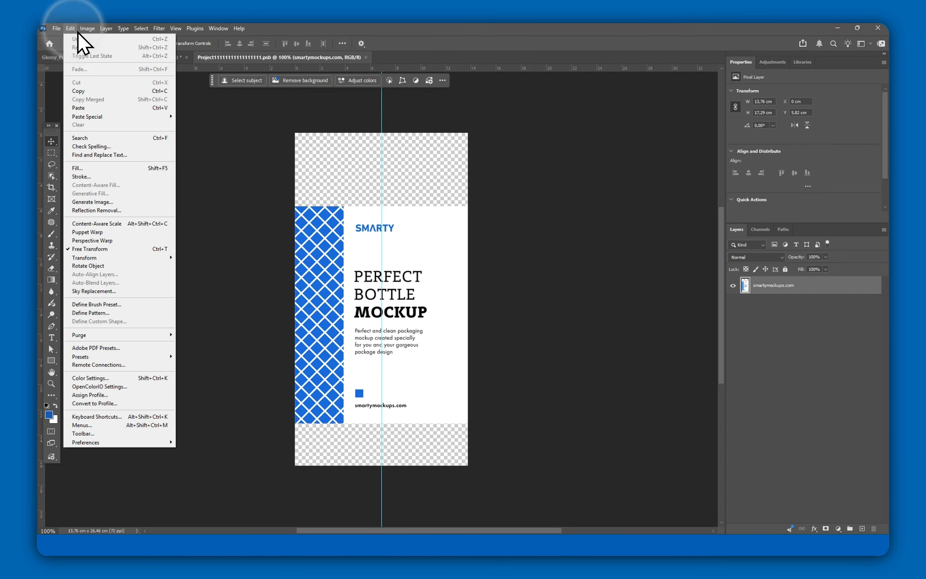
click(94, 108)
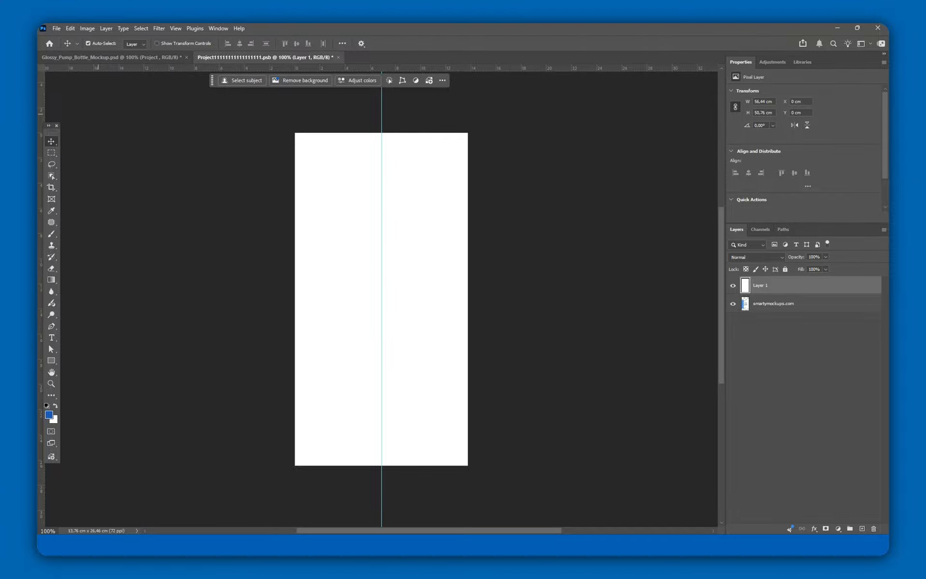
Step: Free Transform the pasted label to 35% width and height and centre it on the canvas
click(72, 29)
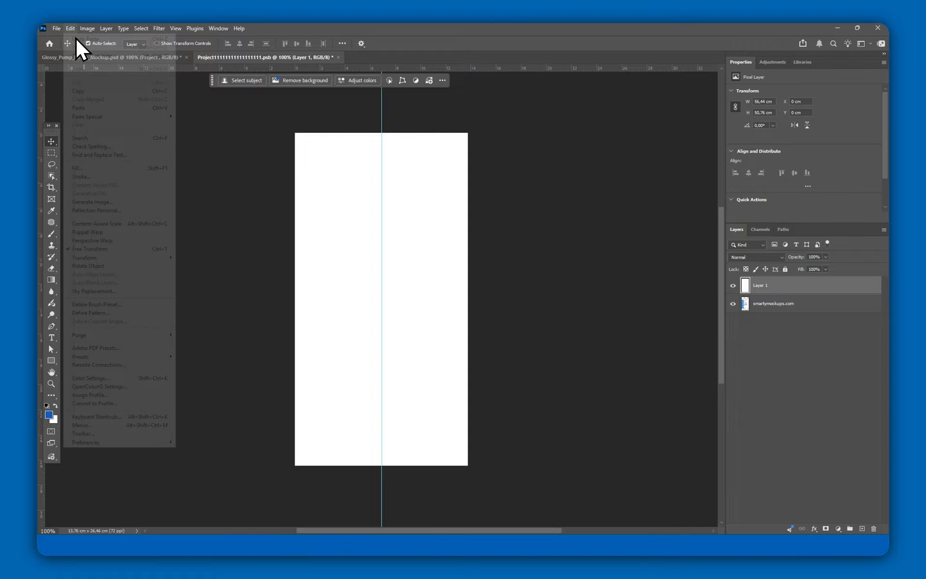
click(105, 248)
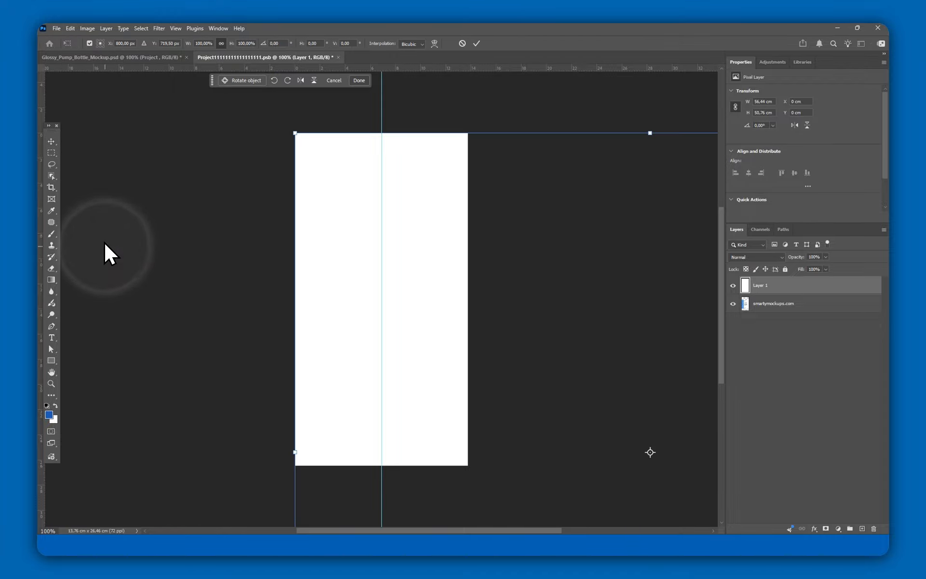
drag(540, 376, 271, 225)
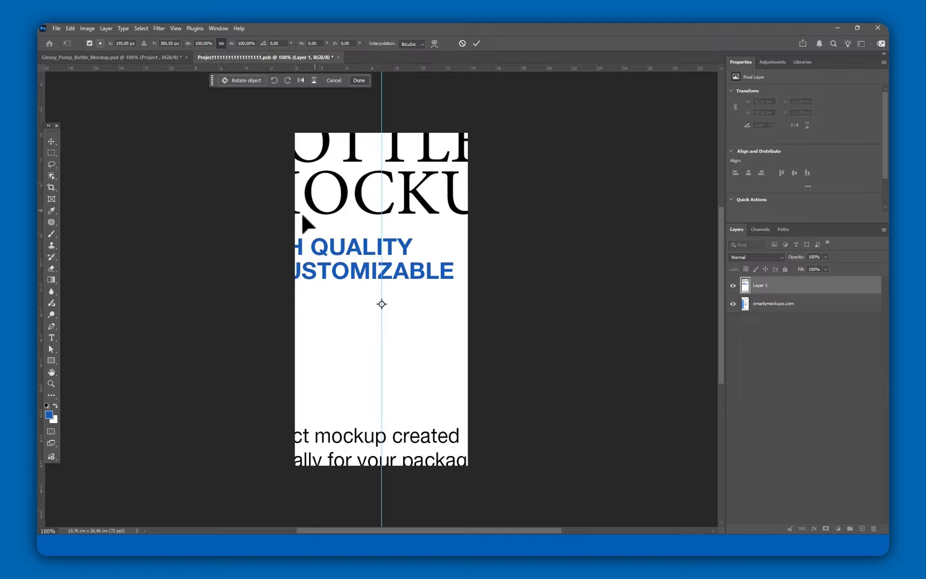
click(204, 43)
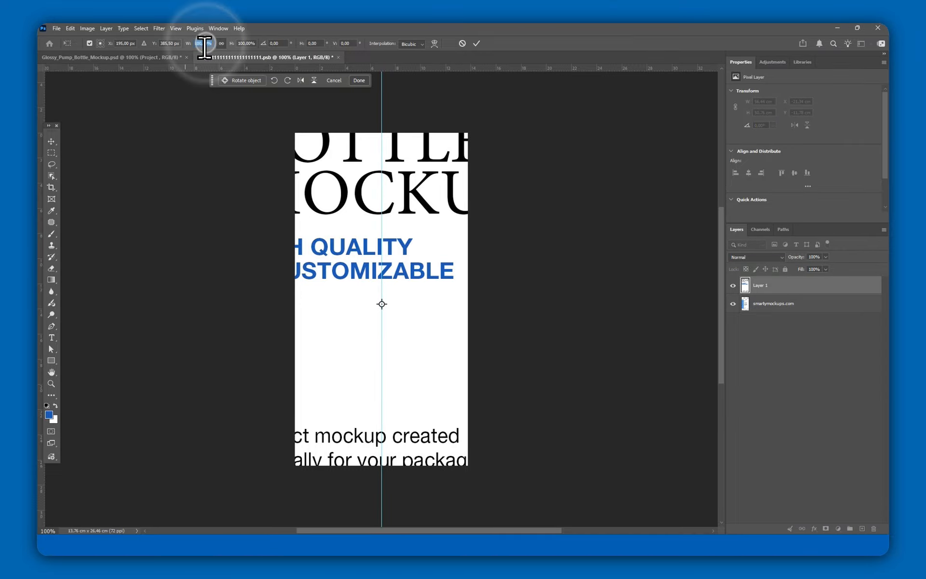
key(shift+Down)
key(shift+Down)
key(shift+Down)
key(shift+Down)
key(shift+Down)
key(shift+Down)
key(shift+Down)
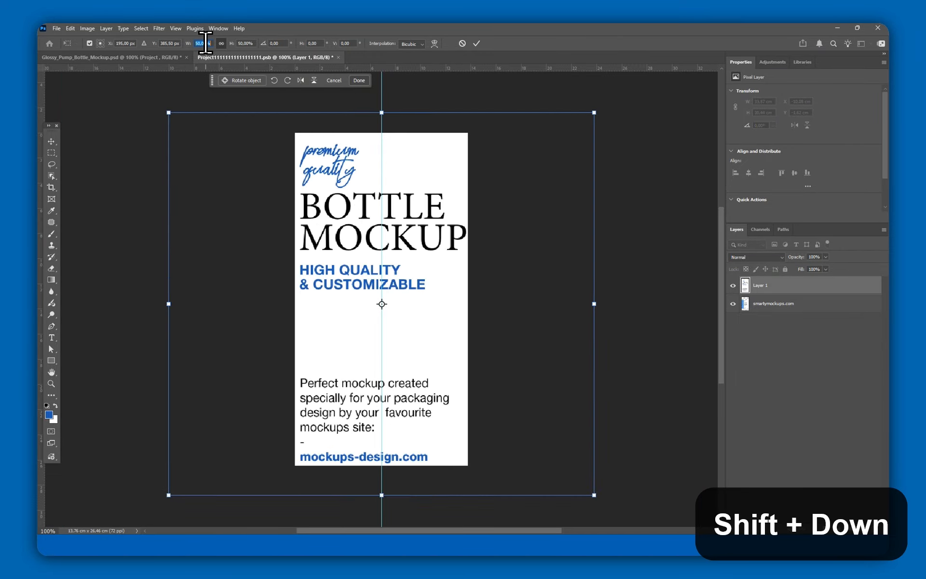
key(Up)
key(Up)
key(Up)
key(Up)
key(Up)
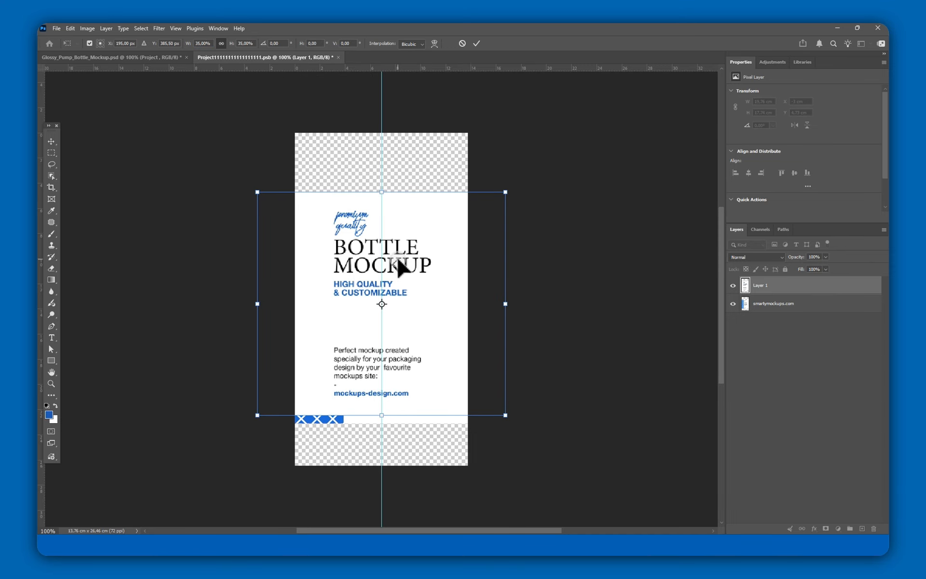
drag(396, 256, 397, 264)
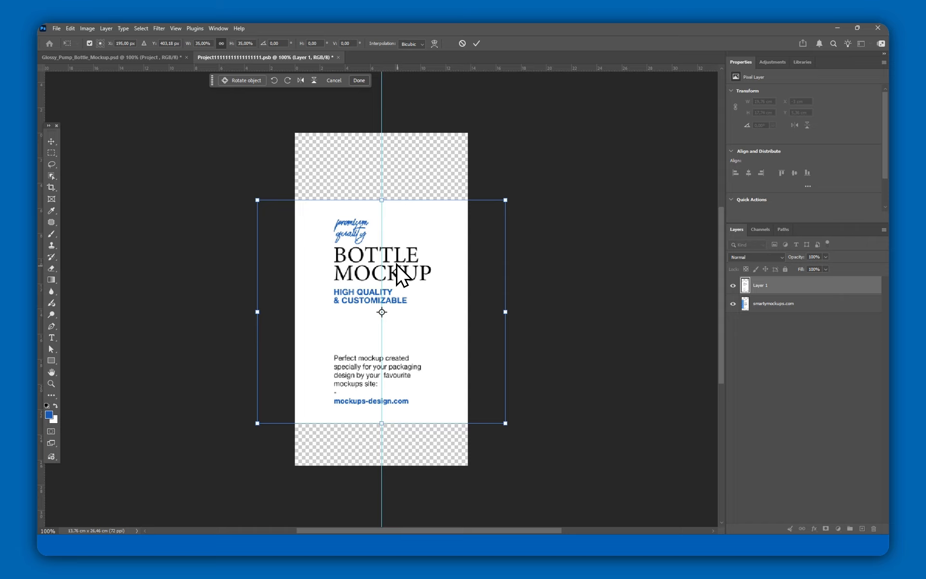
key(Return)
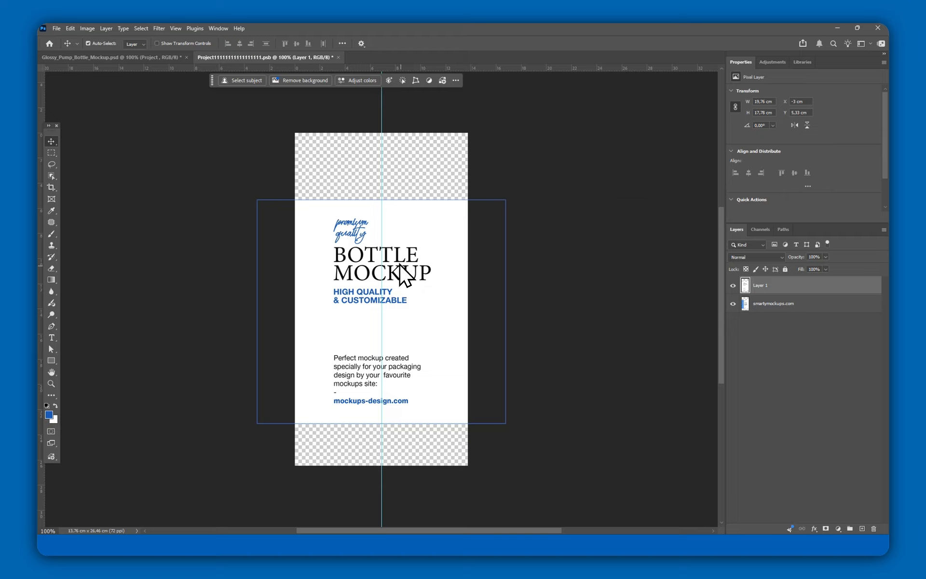
Step: Delete the original smartymockups.com label layer
click(769, 304)
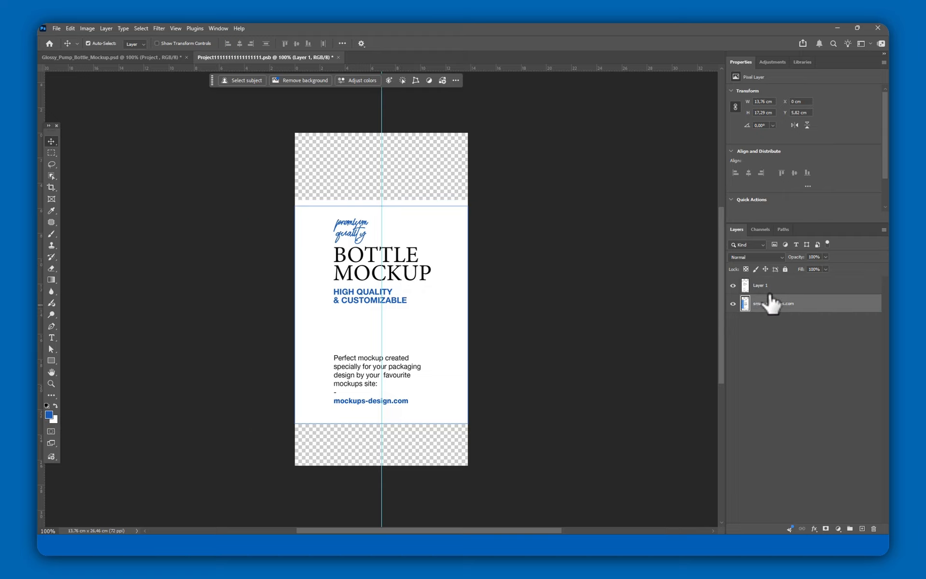
click(884, 229)
click(825, 271)
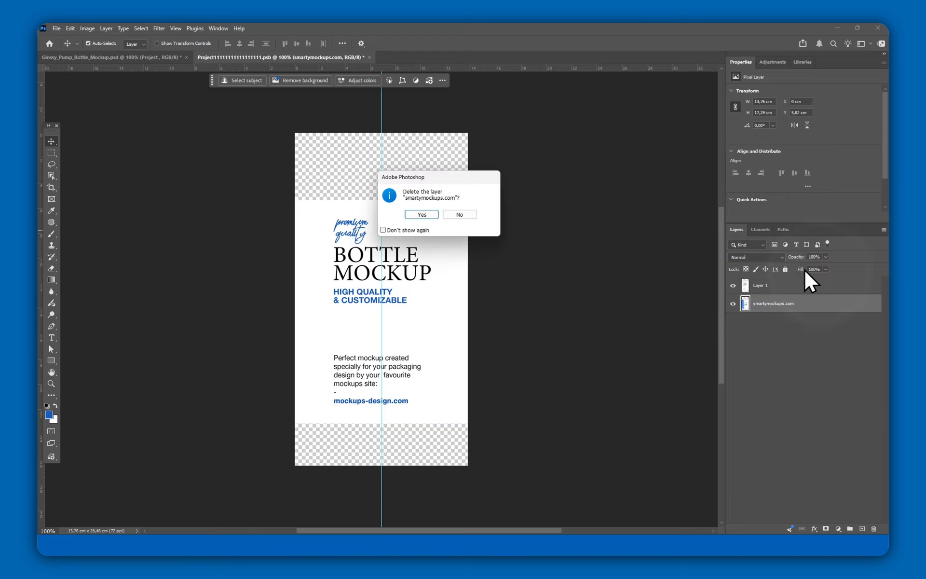
click(422, 215)
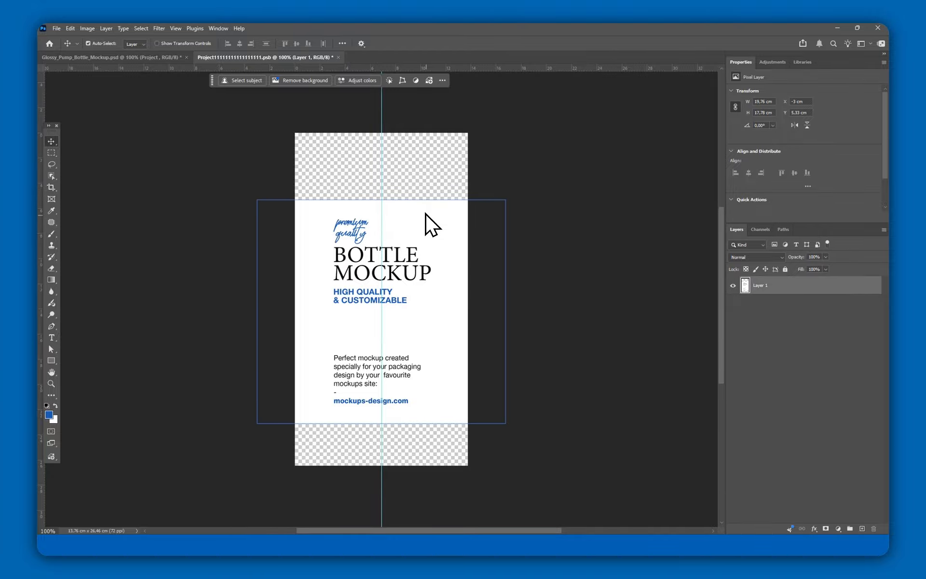
Step: Save the label smart object and close it to return to the mockup
click(56, 28)
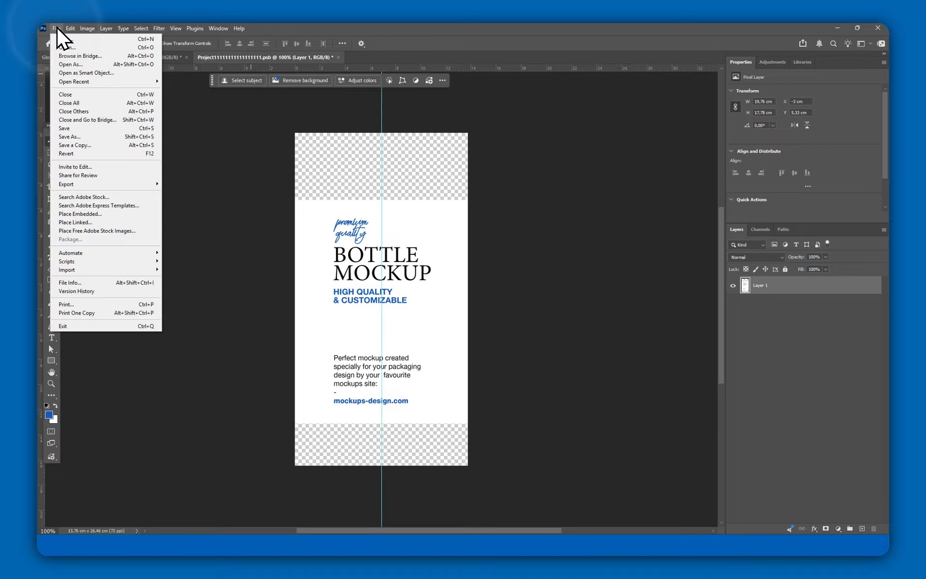
click(78, 128)
click(57, 28)
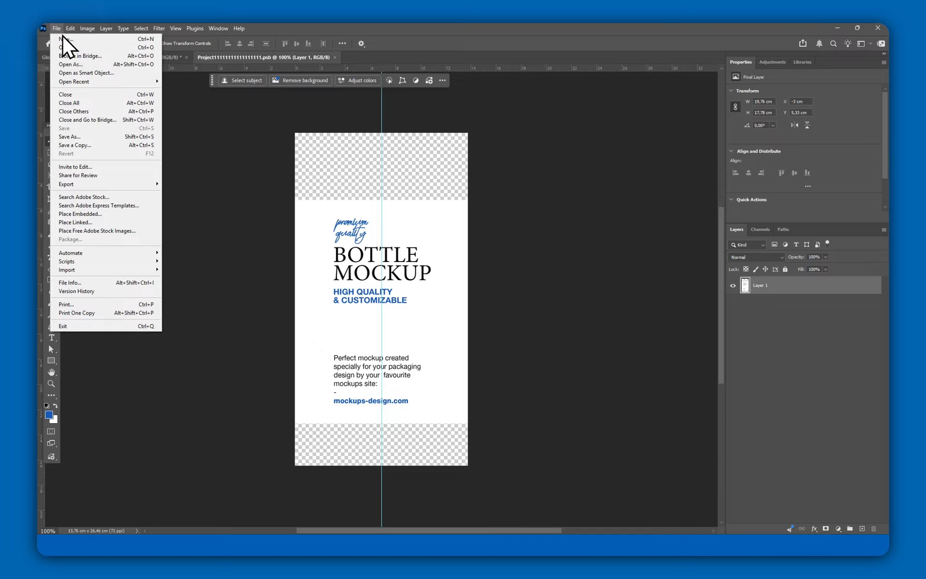
click(79, 95)
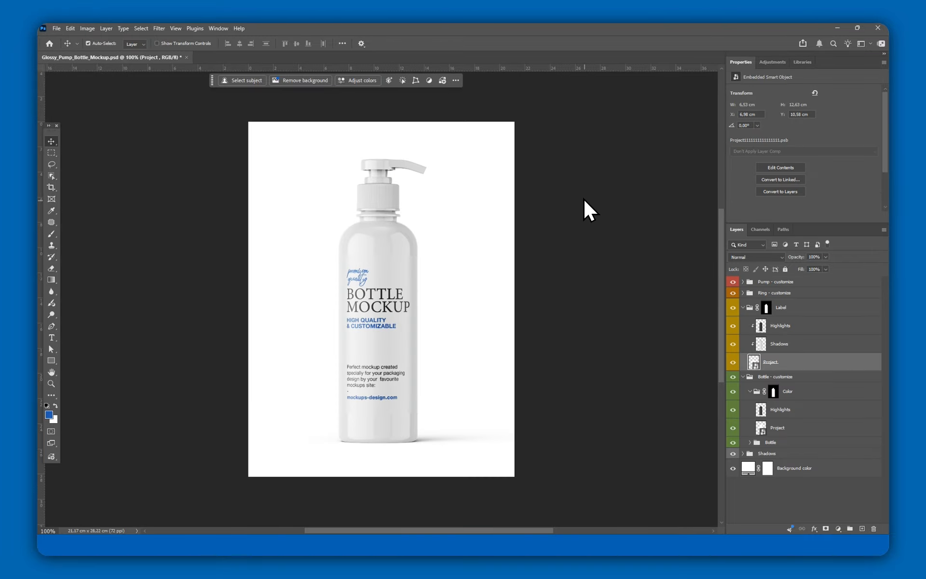